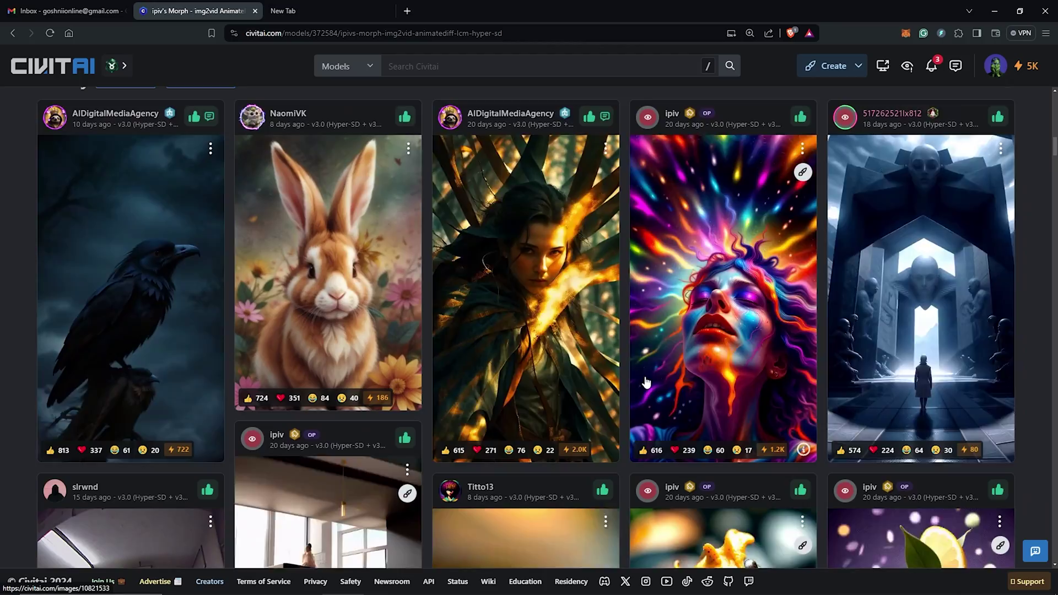
- Scroll down the ipiv Morph img2vid Civitai page to the community example images
scroll(647, 382, down, 4)
scroll(647, 382, down, 8)
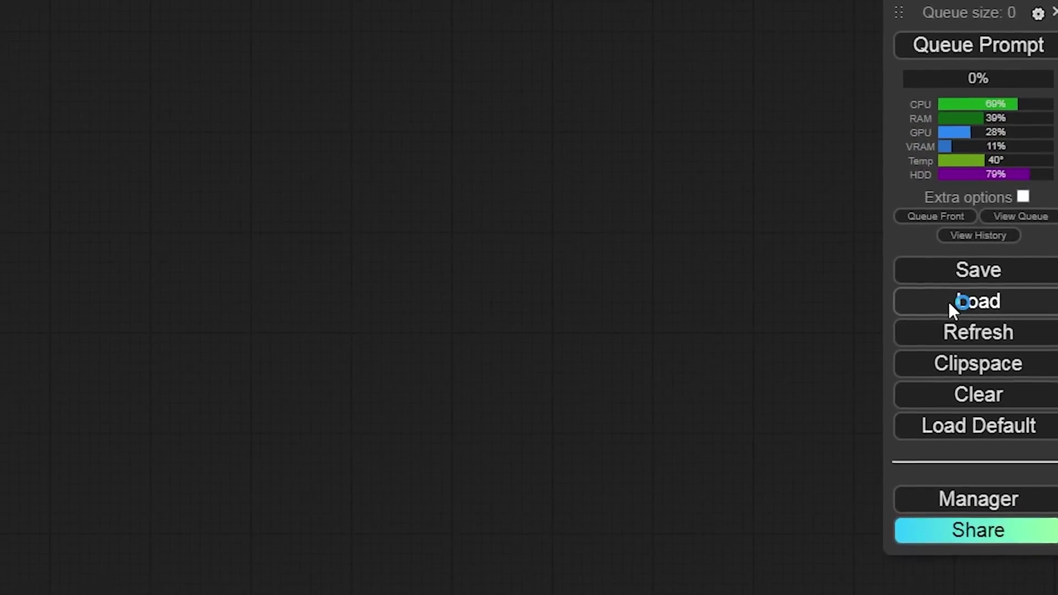
- Load the ipiv-Morph-img2vid-AnimateDiff-HyperSD.json workflow and bring up the Manager menu
click(964, 307)
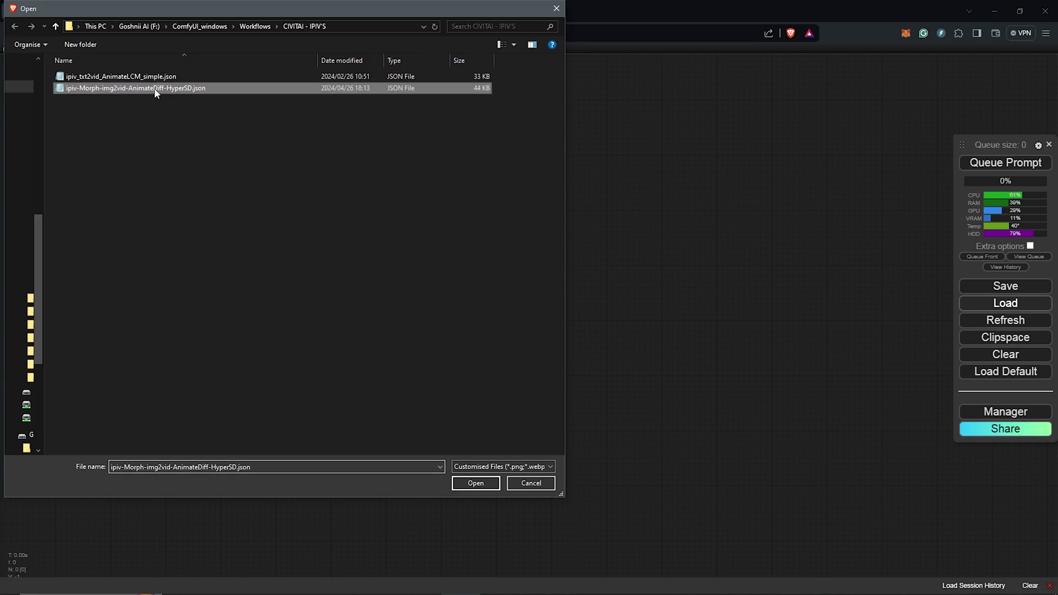
click(477, 484)
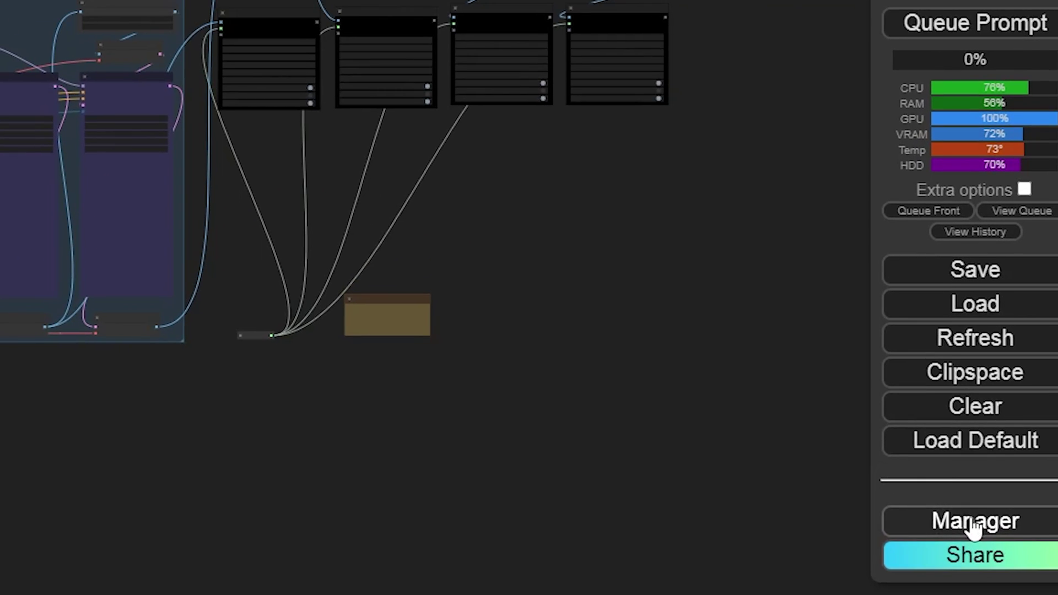
click(1035, 535)
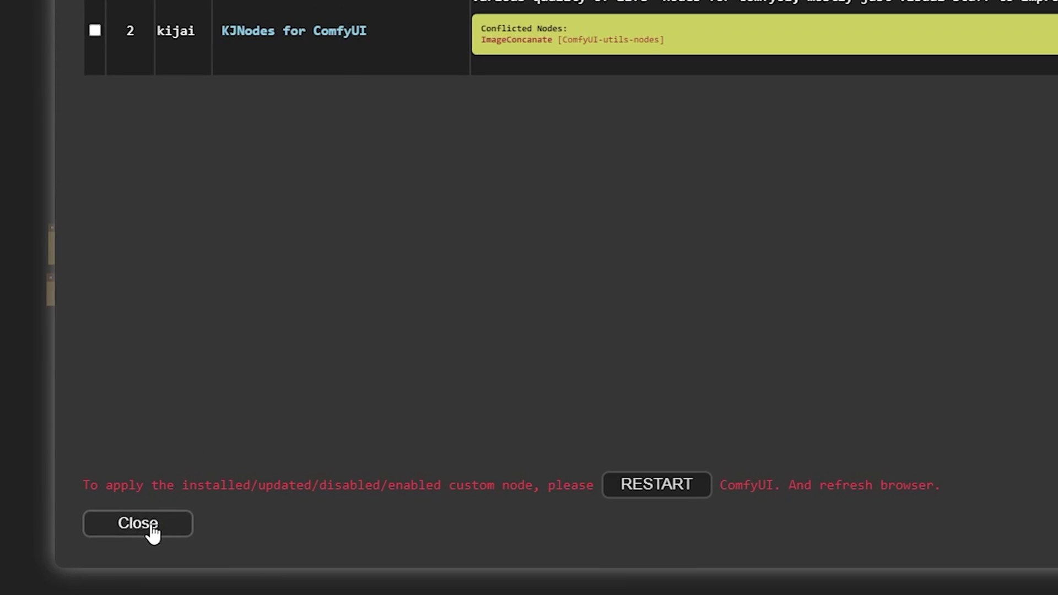
- Install the missing custom nodes, run Update All, and close the Manager
click(151, 531)
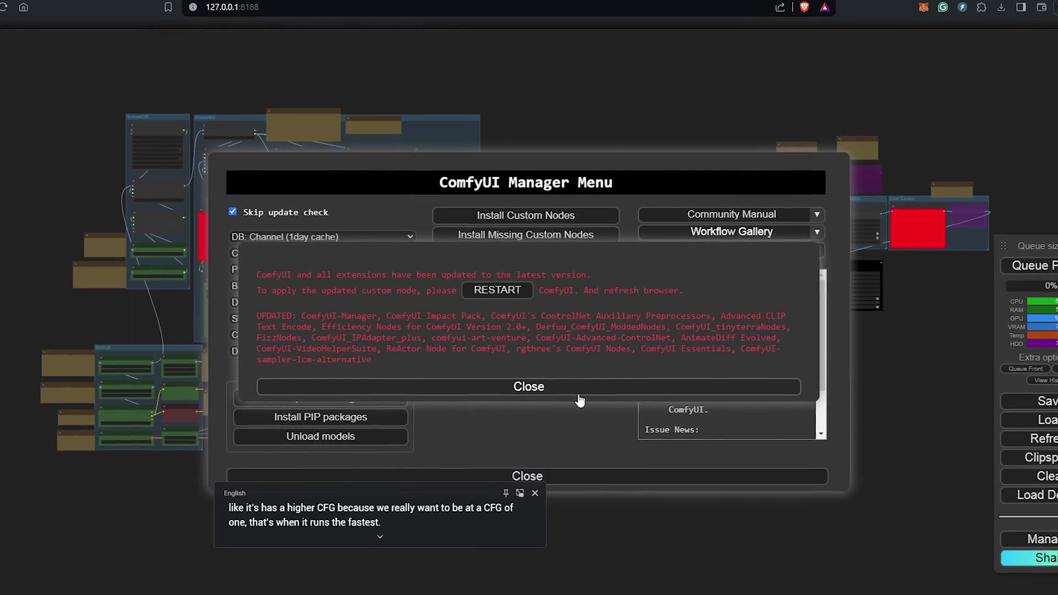
click(578, 393)
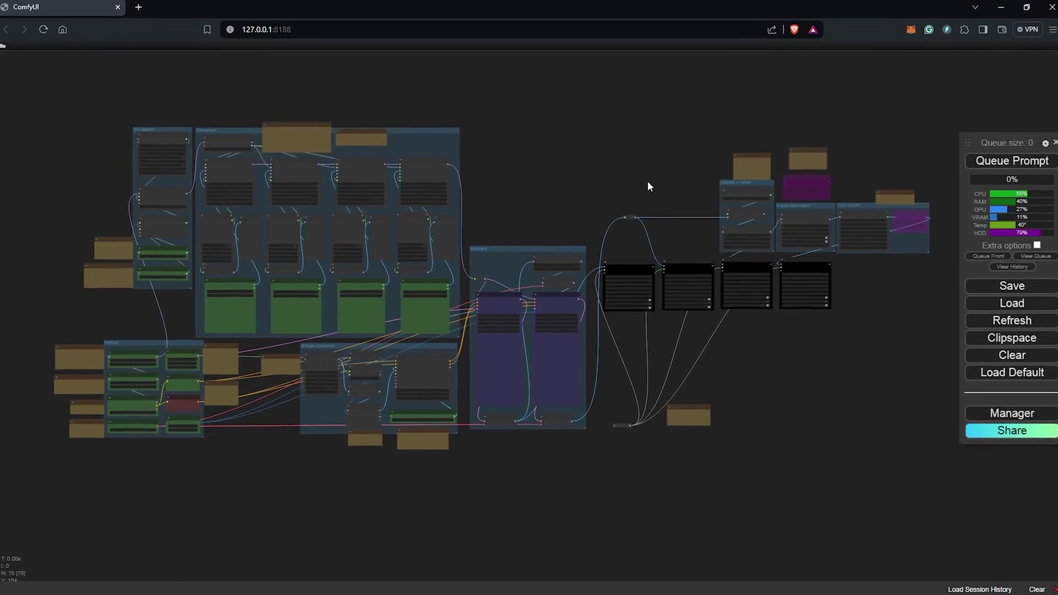
- Zoom to the Settings group notes and shift the note right to expose the Hyper-SD link
scroll(127, 387, up, 8)
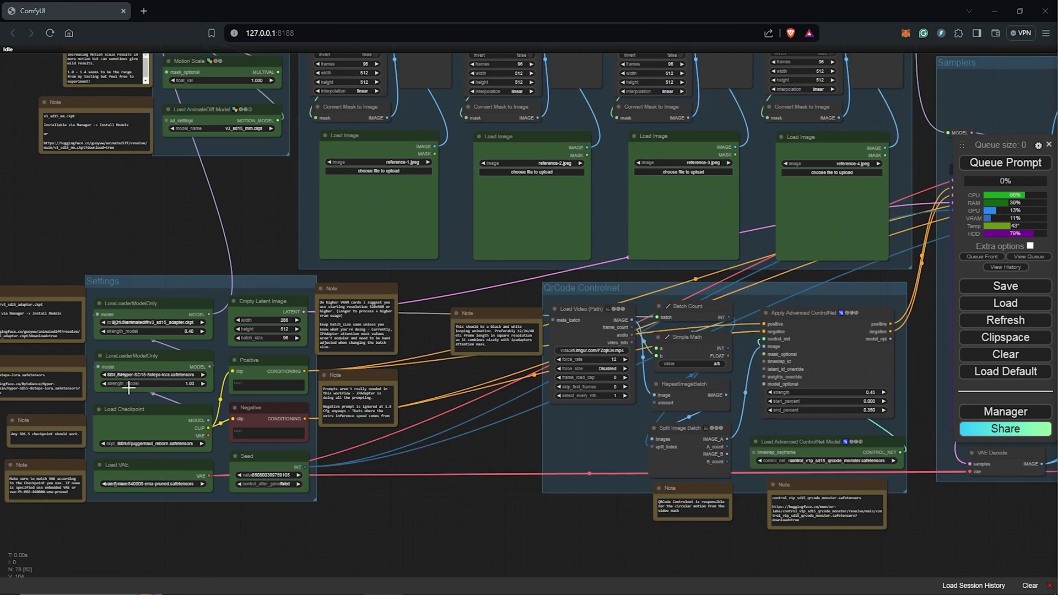
scroll(128, 388, up, 5)
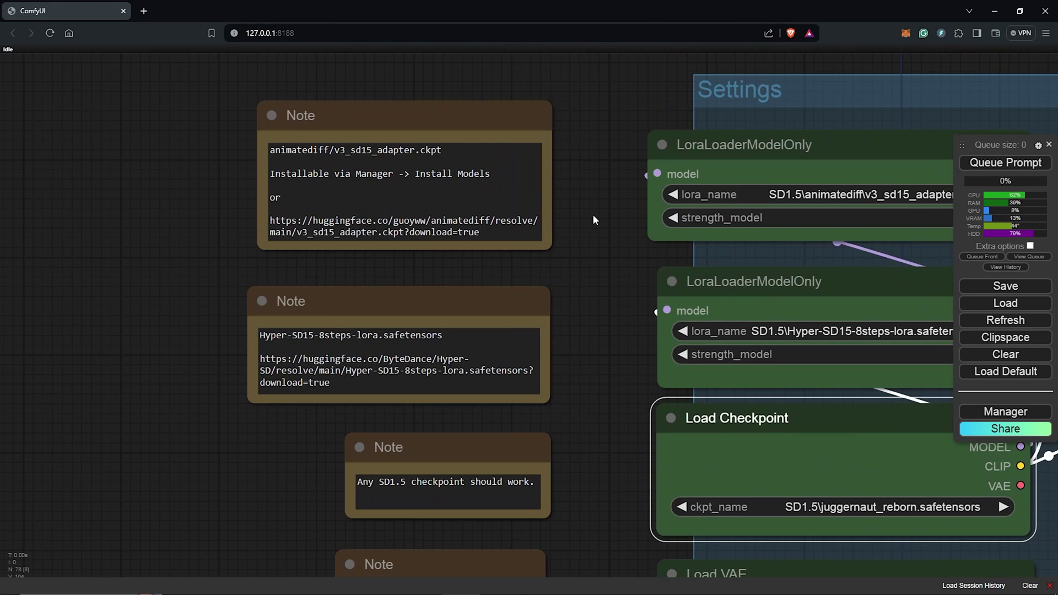
drag(593, 218, 428, 262)
scroll(313, 323, up, 1)
drag(307, 346, 351, 346)
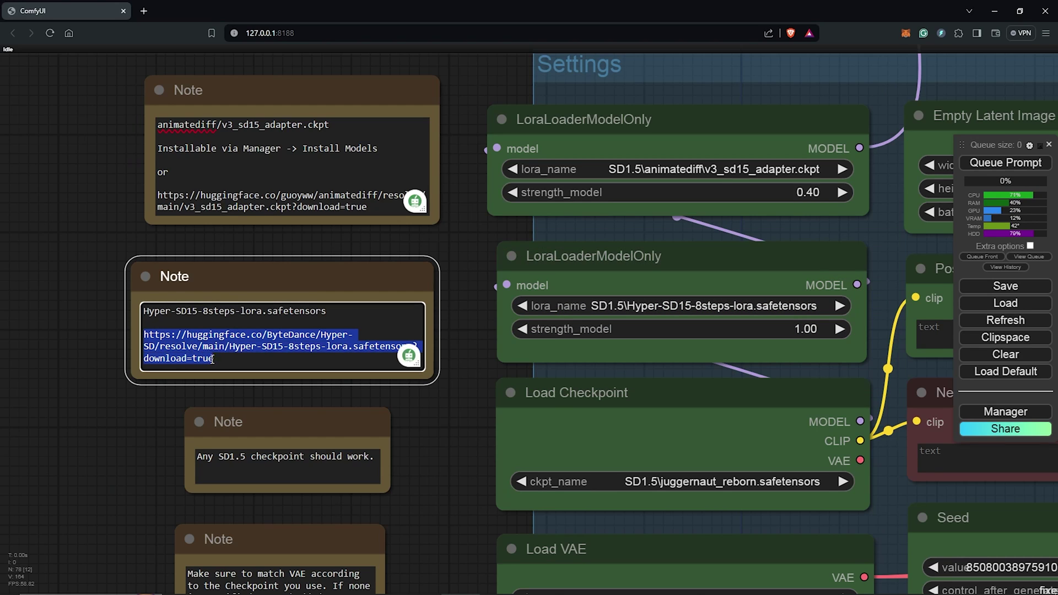
- Save Hyper-SD15-8steps-lora.safetensors from the note's link into ComfyUI's models\loras folder
right_click(212, 359)
click(270, 234)
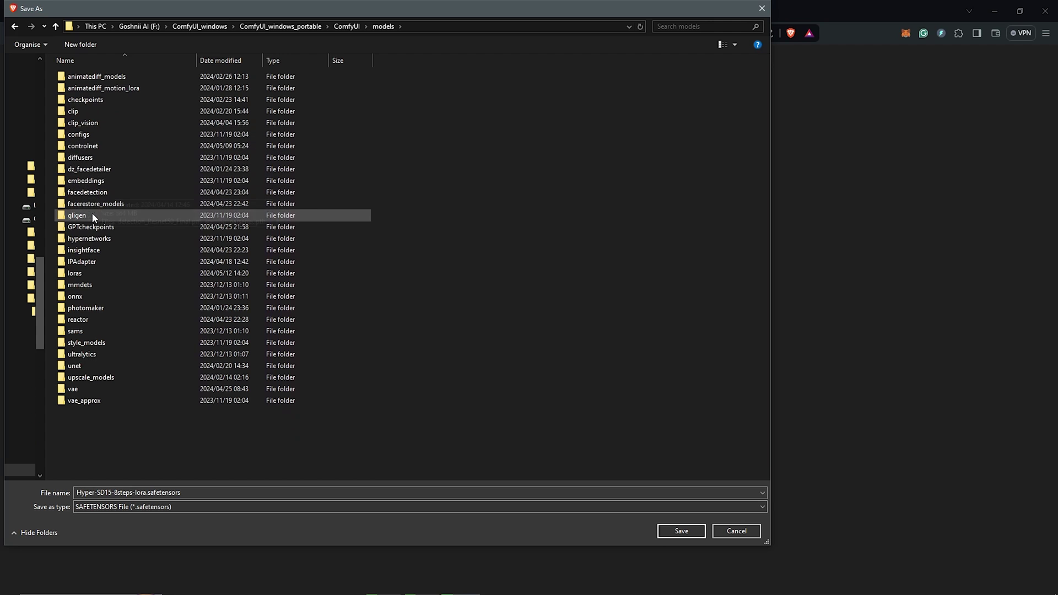
double_click(77, 274)
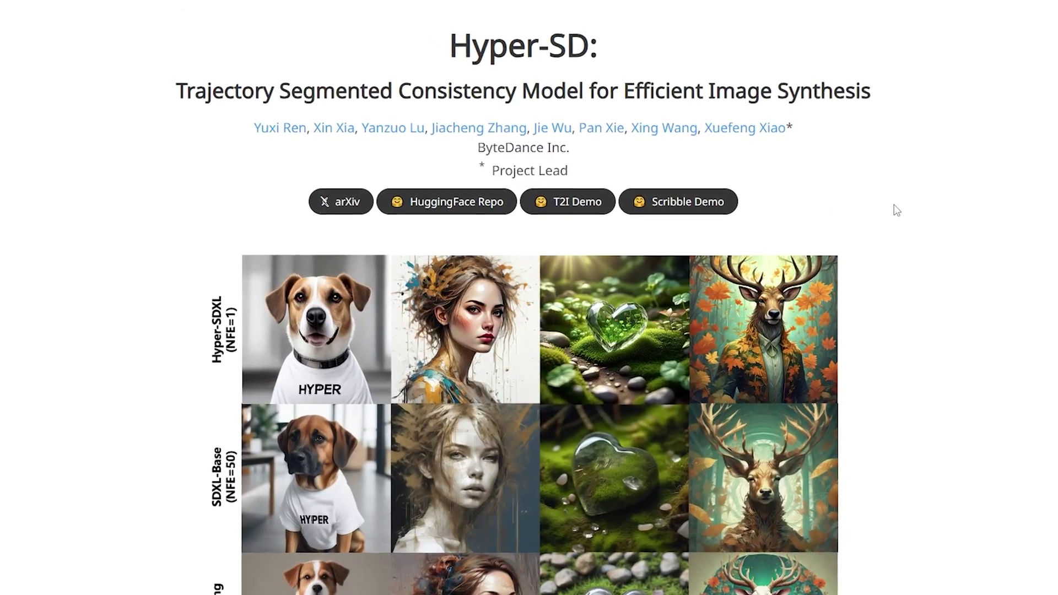
scroll(832, 218, down, 10)
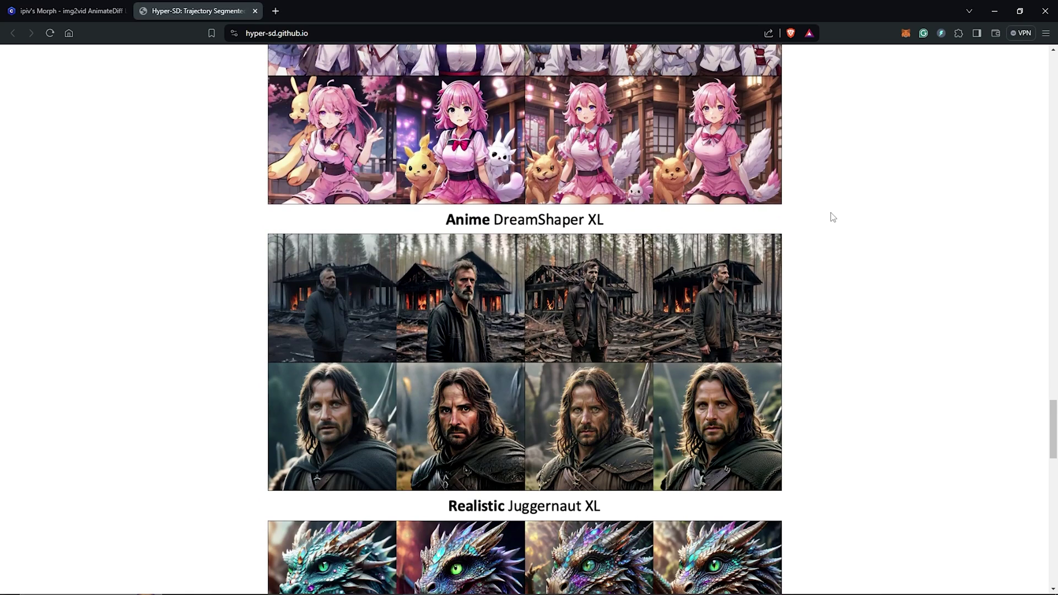
scroll(833, 217, down, 10)
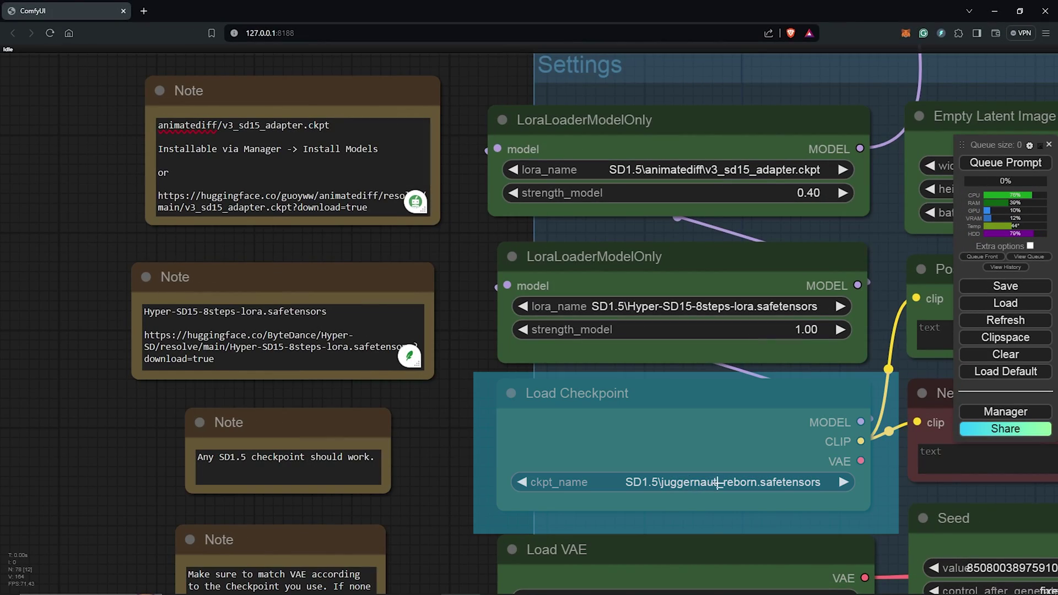
scroll(441, 455, down, 1)
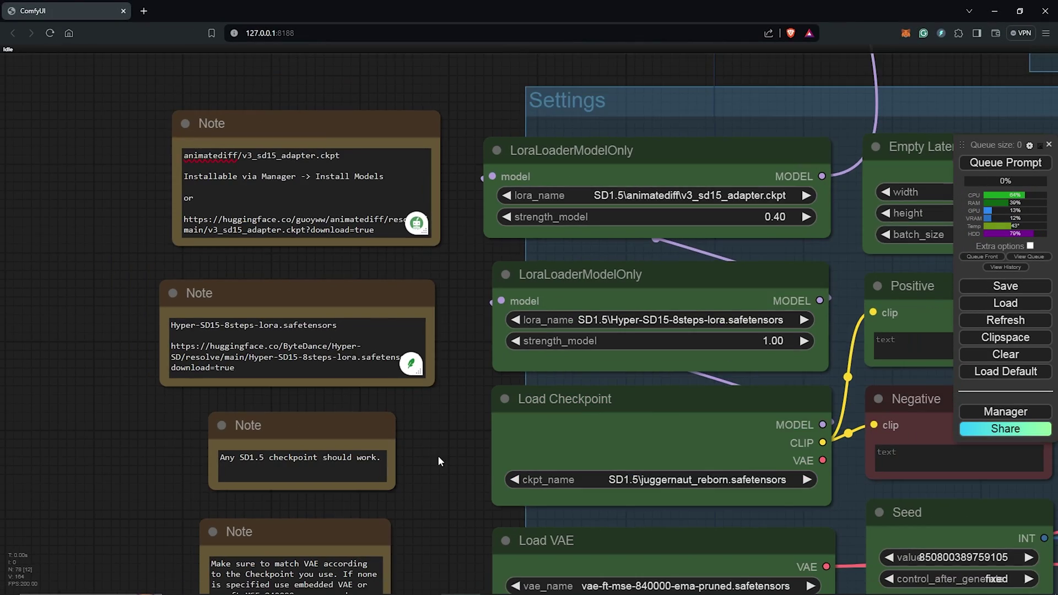
drag(438, 455, 334, 358)
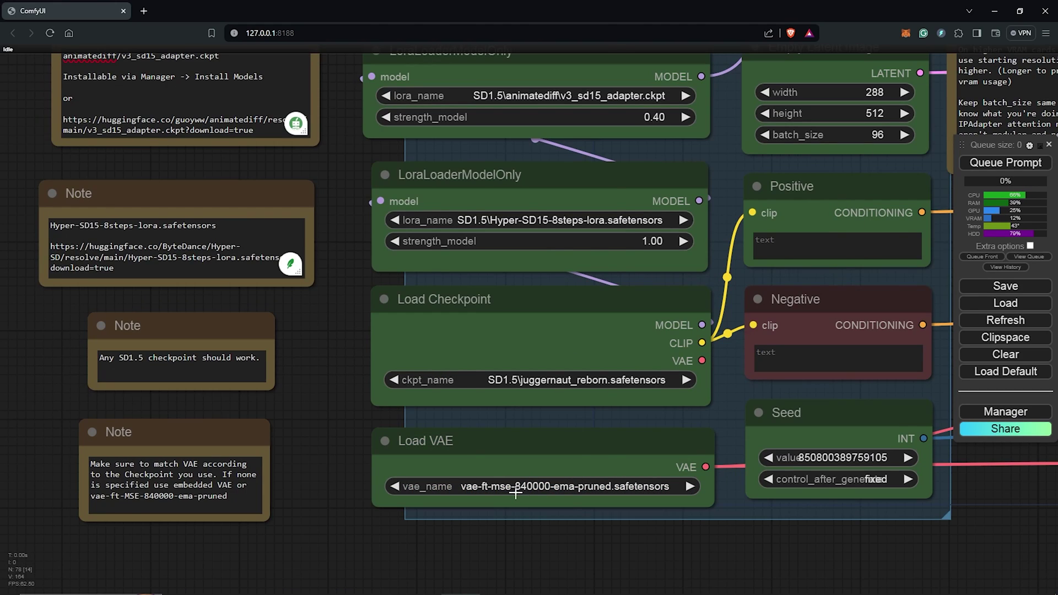
drag(515, 492, 380, 563)
scroll(801, 300, up, 2)
drag(802, 299, 806, 284)
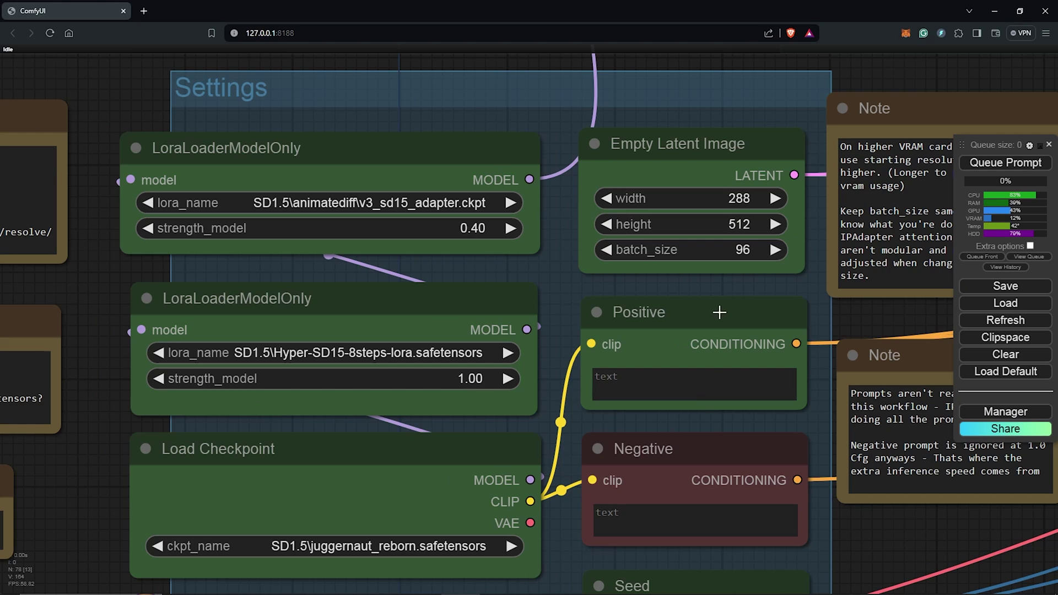
click(690, 387)
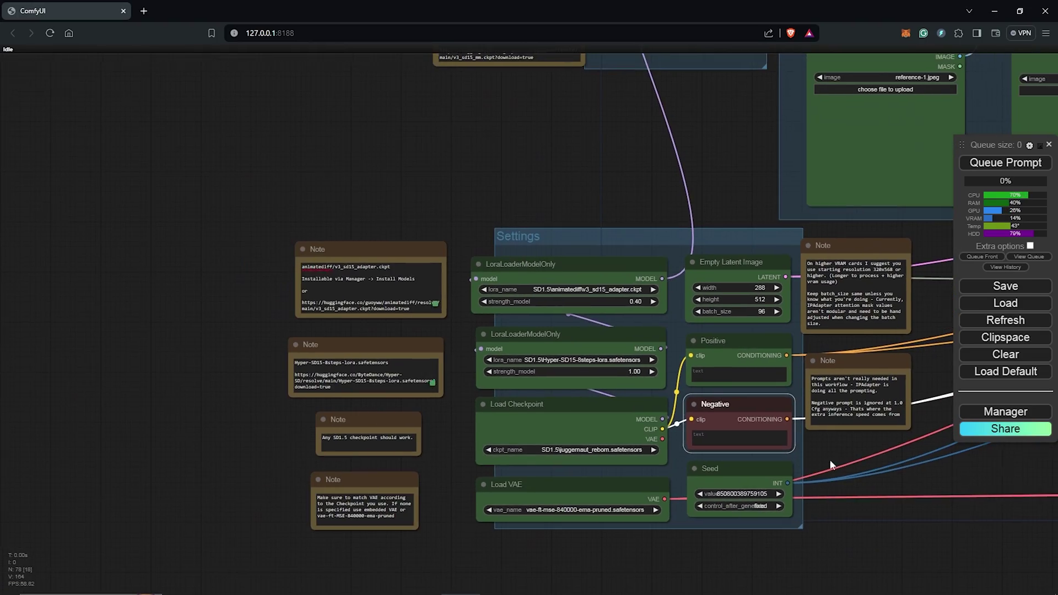
scroll(792, 388, up, 5)
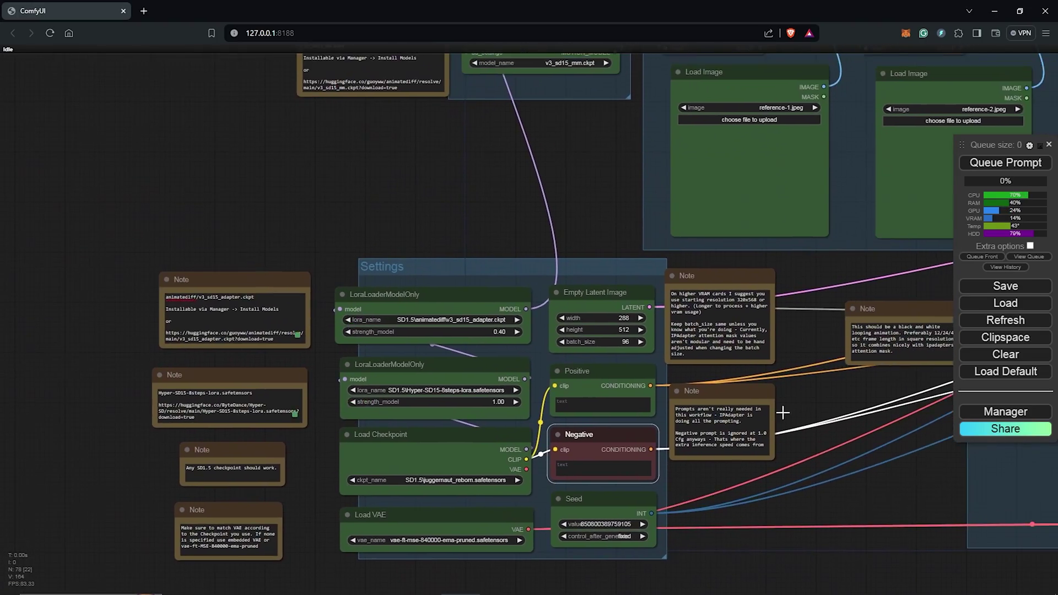
- Bring up the Load AnimateDiff Model node and check its available motion models
drag(639, 437, 680, 567)
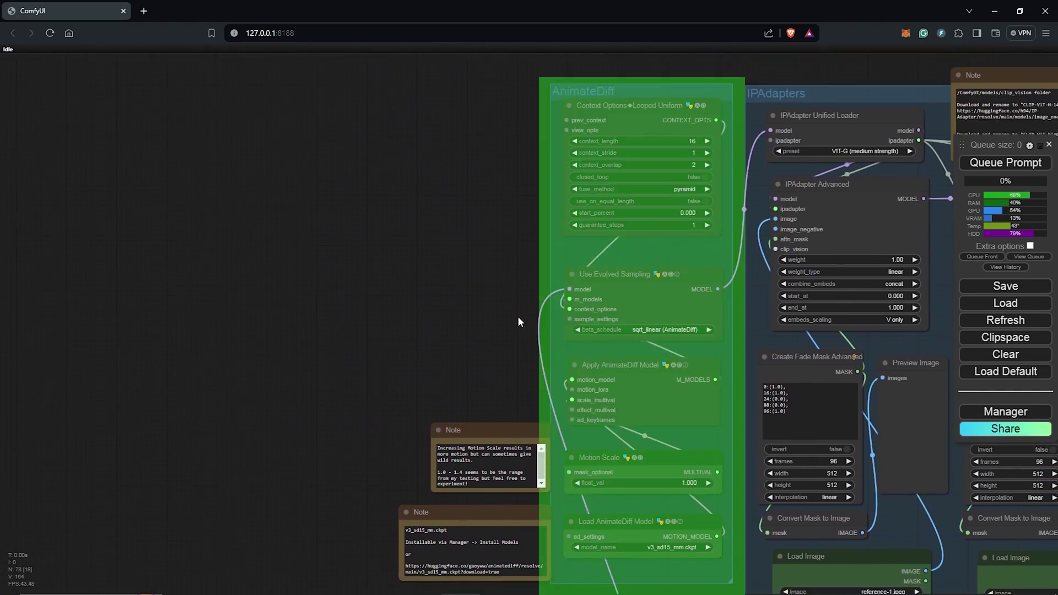
drag(498, 300, 487, 203)
scroll(656, 399, up, 7)
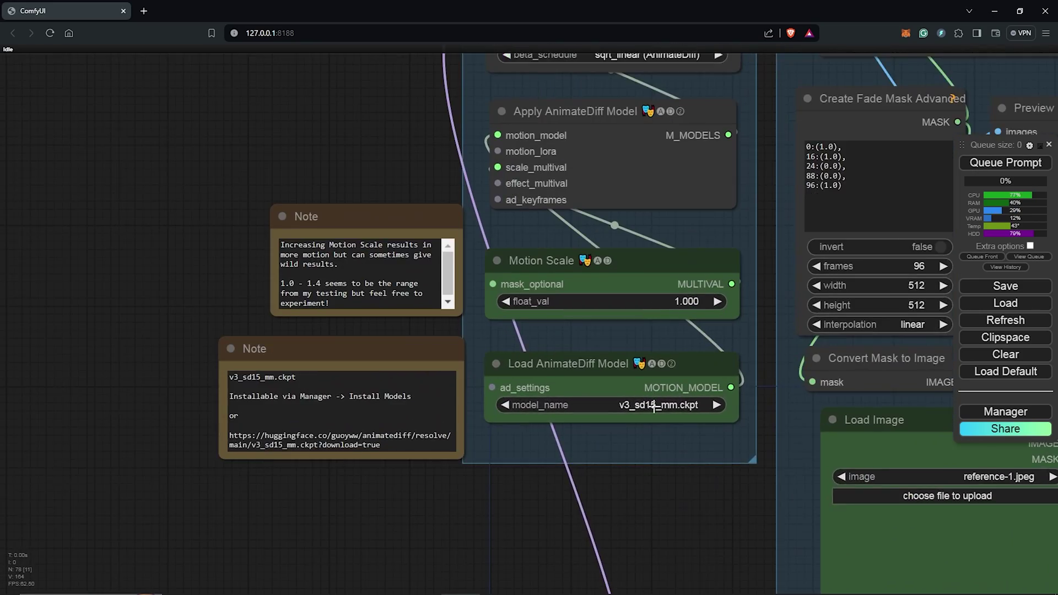
scroll(654, 405, down, 2)
click(639, 365)
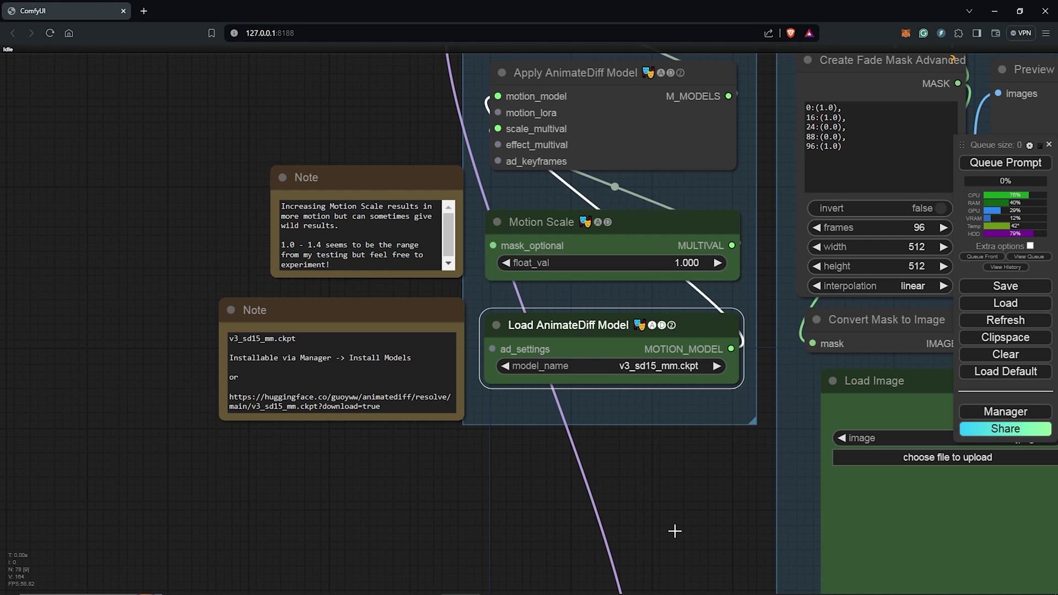
- Save v3_sd15_mm.ckpt from the note's link into custom_nodes\ComfyUI-AnimateDiff-Evolved\models
drag(230, 396, 381, 407)
right_click(370, 405)
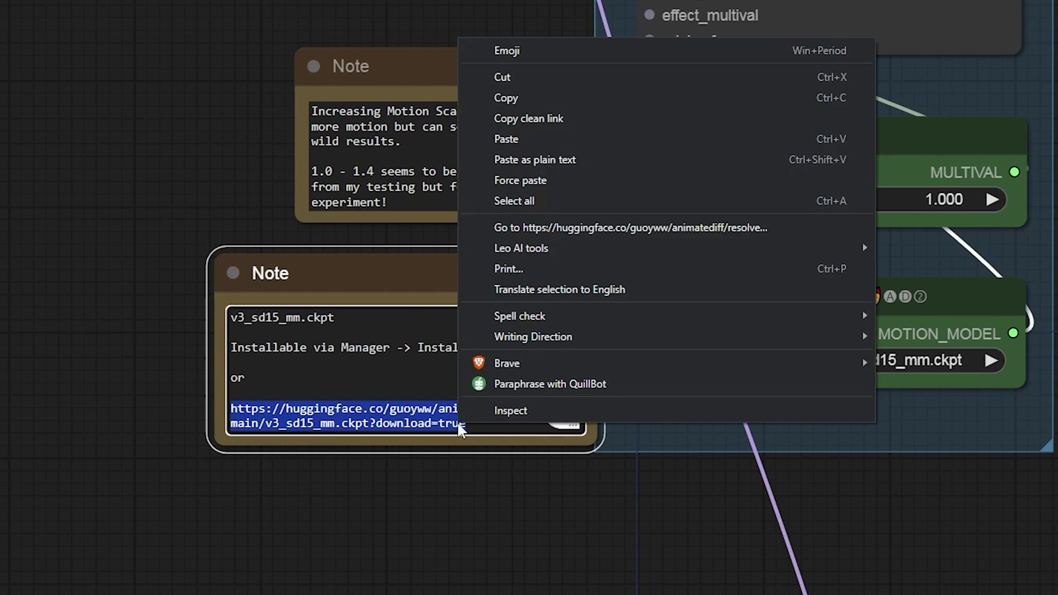
click(550, 228)
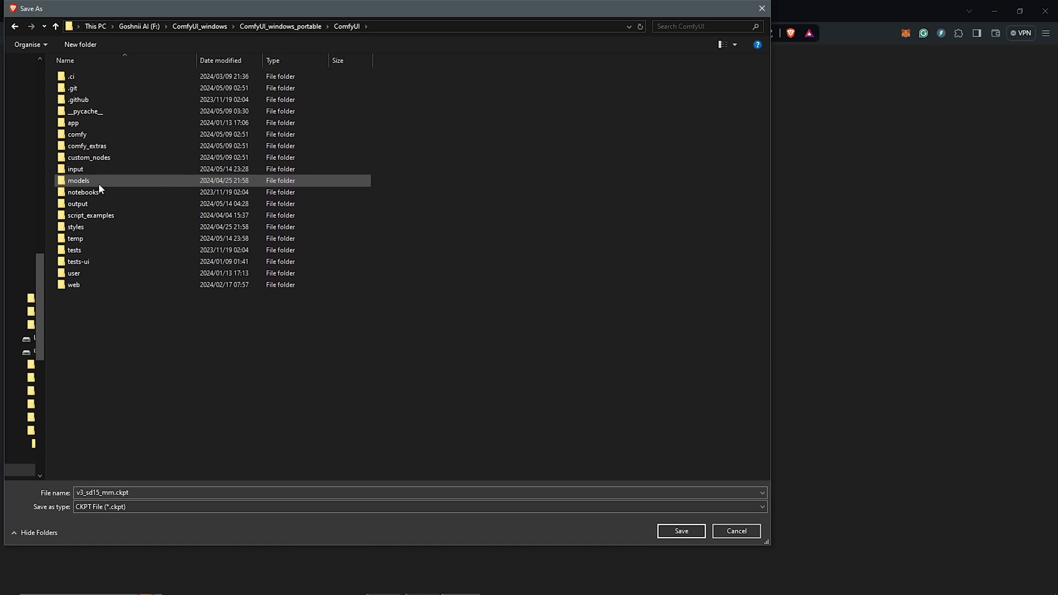
click(106, 159)
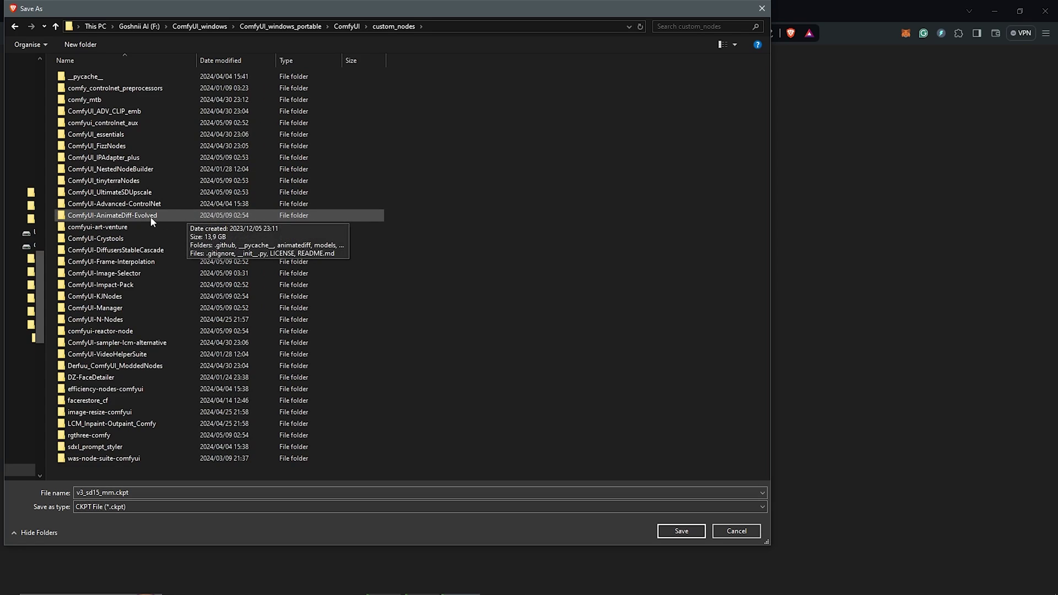
double_click(153, 218)
double_click(82, 113)
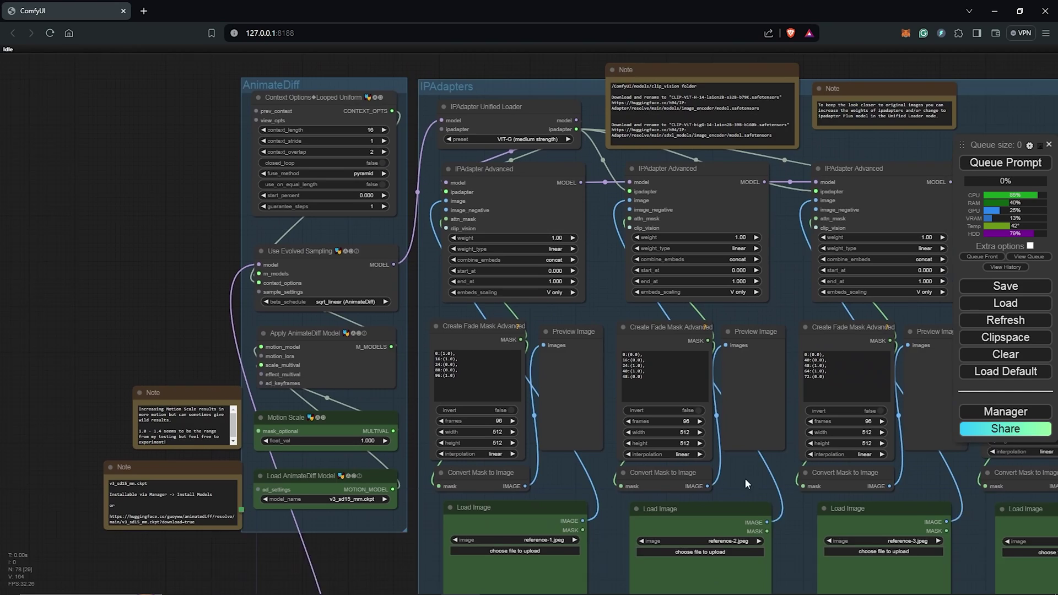
- Bring the IPAdapter nodes into view and review the IPAdapter preset list
drag(745, 484, 677, 535)
scroll(247, 132, up, 7)
drag(247, 132, 336, 104)
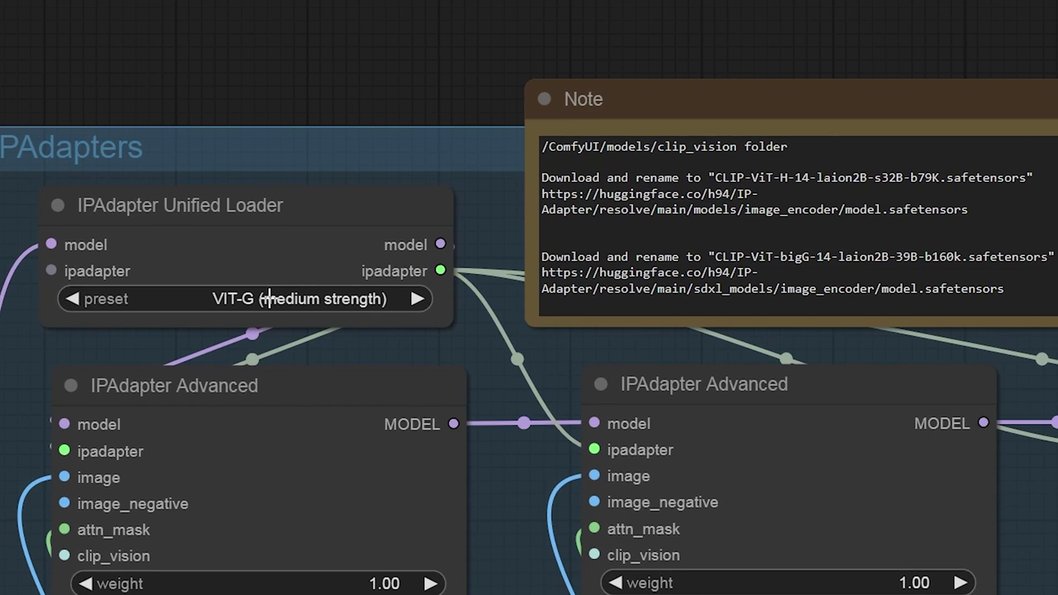
click(263, 293)
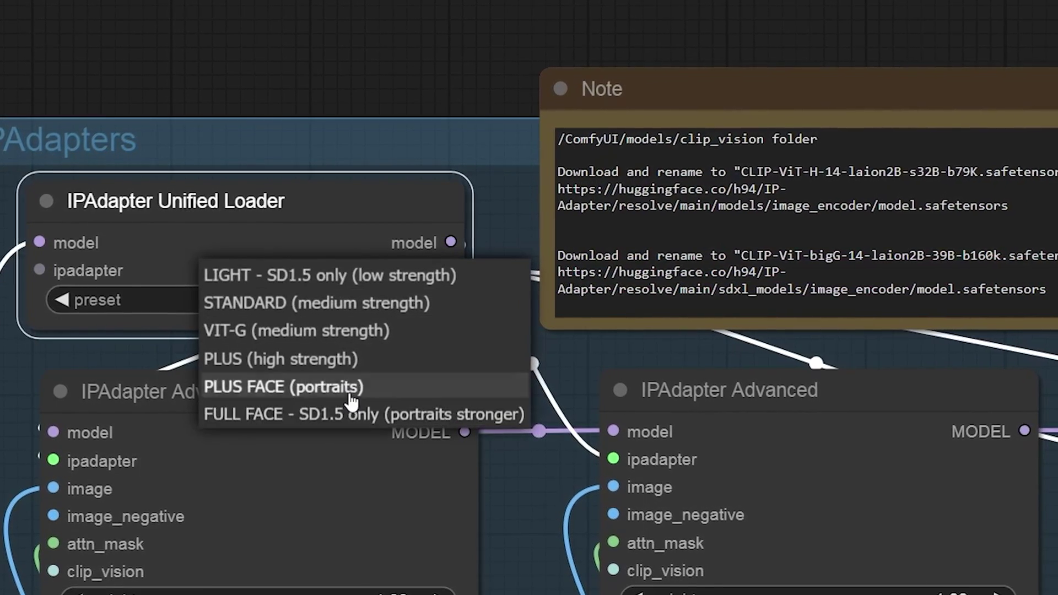
- Save the CLIP vision model from the note's link into models/clip_vision, then check models/IPAdapter
drag(450, 222, 485, 231)
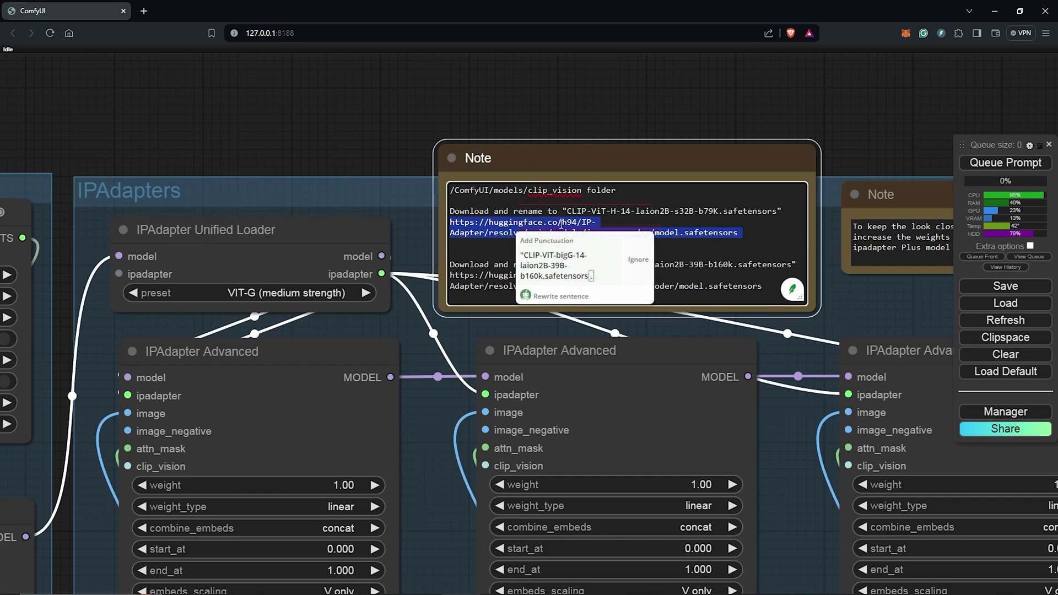
right_click(561, 223)
click(616, 345)
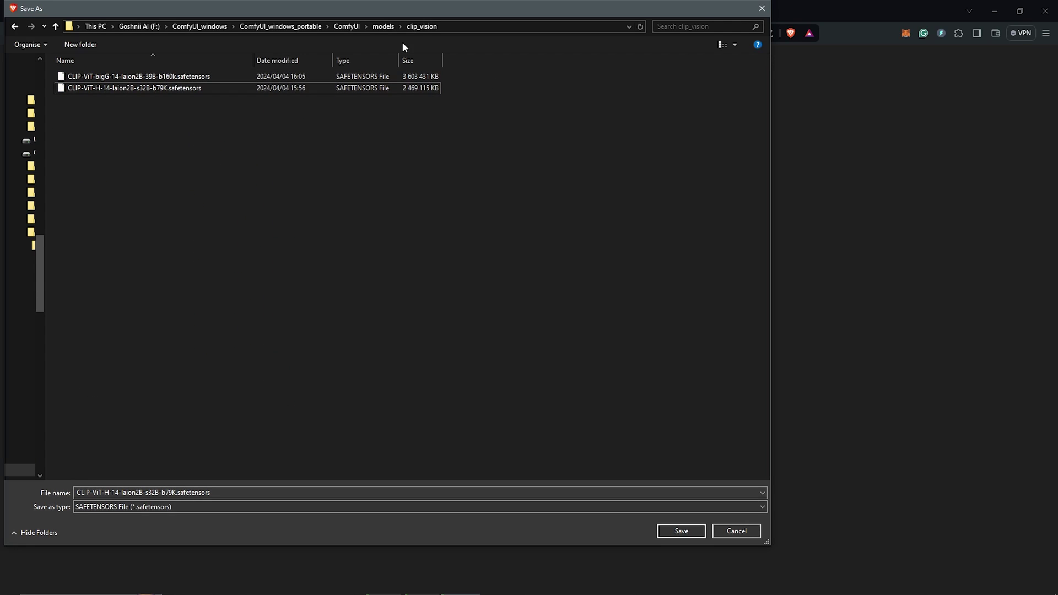
click(389, 28)
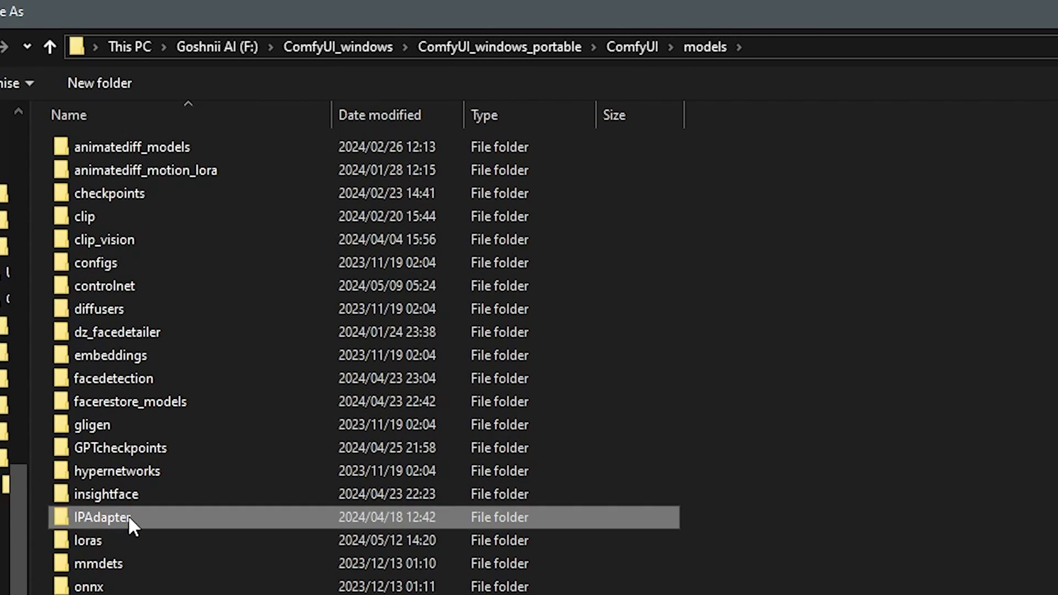
double_click(130, 519)
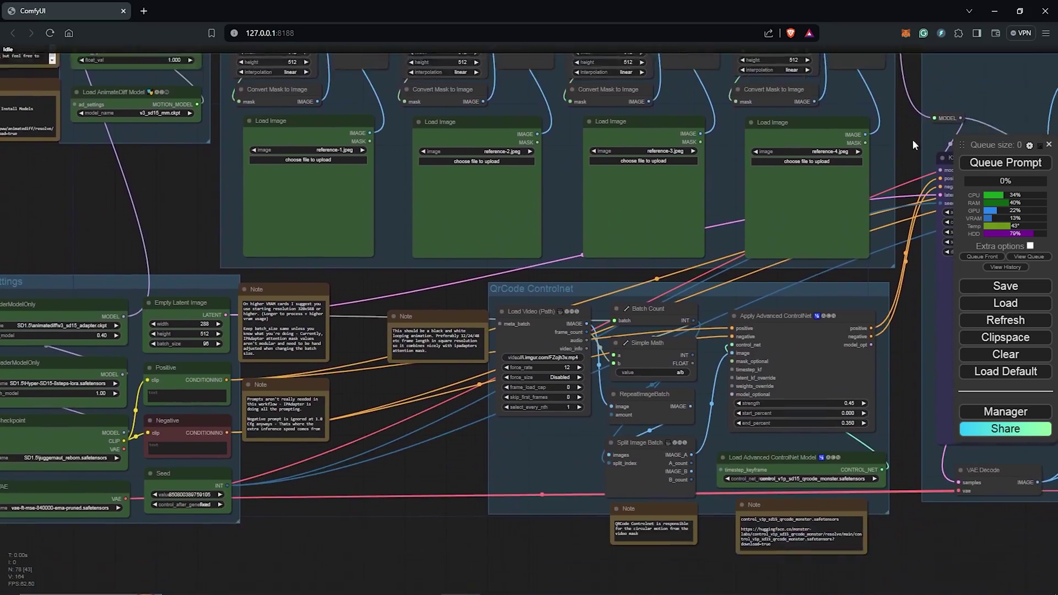
- Bring the QrCode ControlNet group into view and nudge its Load Video node
drag(912, 139, 905, 87)
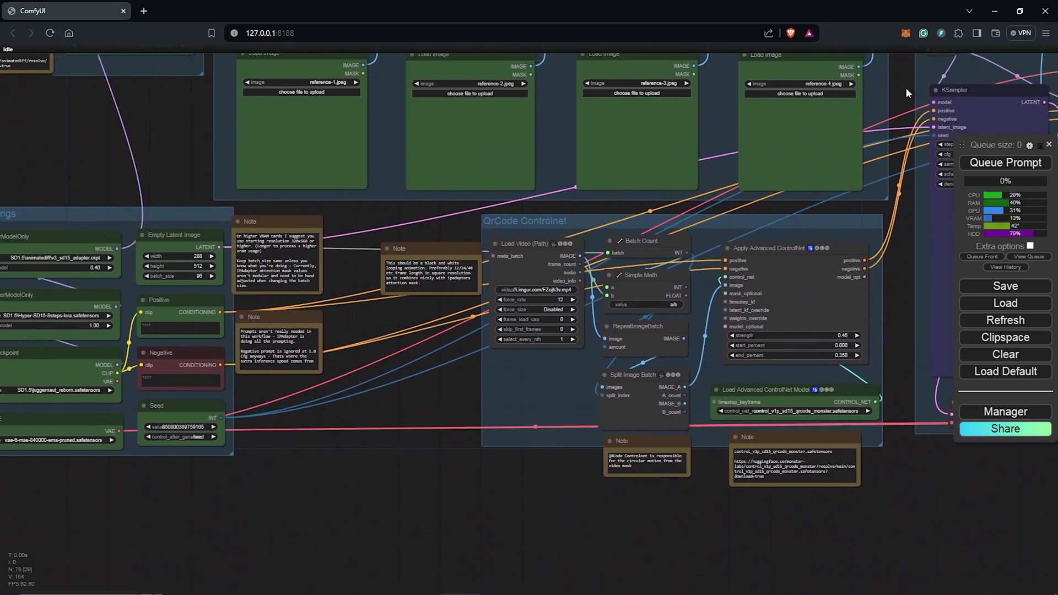
scroll(816, 270, up, 3)
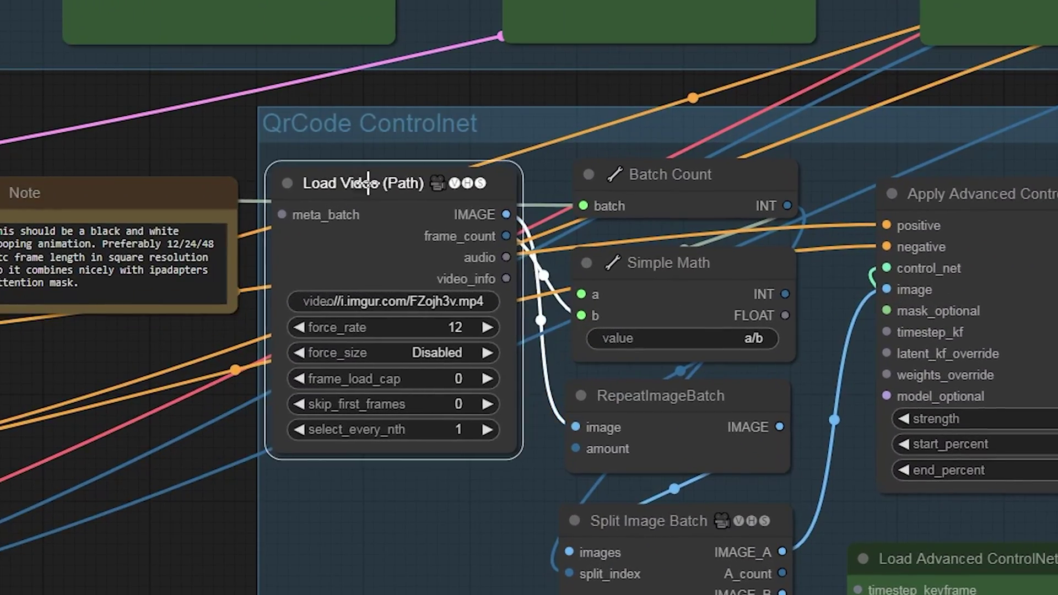
mouse_move(368, 182)
mouse_down()
mouse_move(374, 175)
mouse_move(366, 180)
mouse_up()
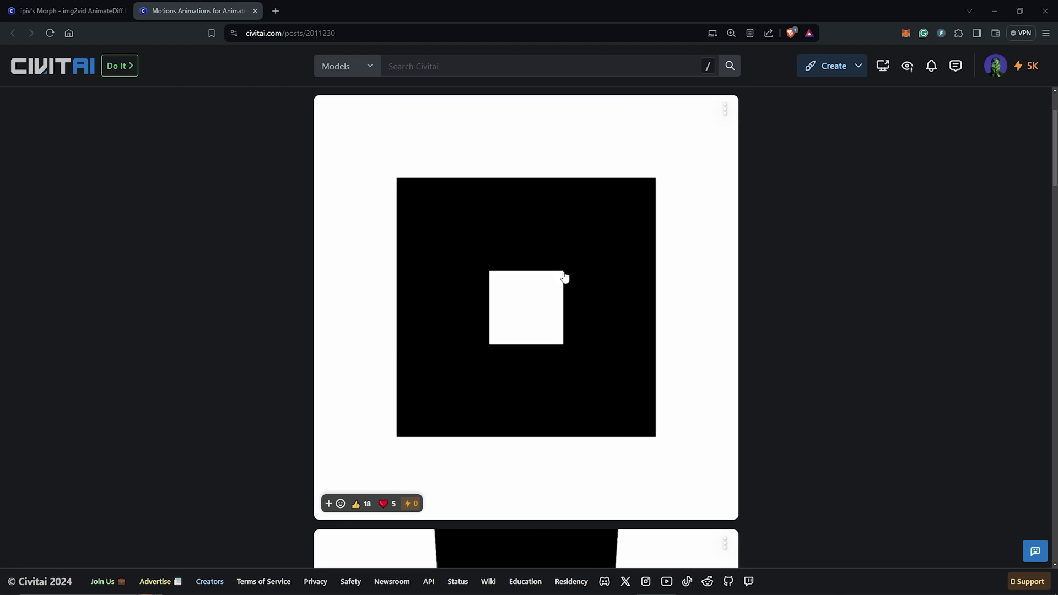
- Scroll through the feed of looping black-and-white motion animations
scroll(867, 302, down, 12)
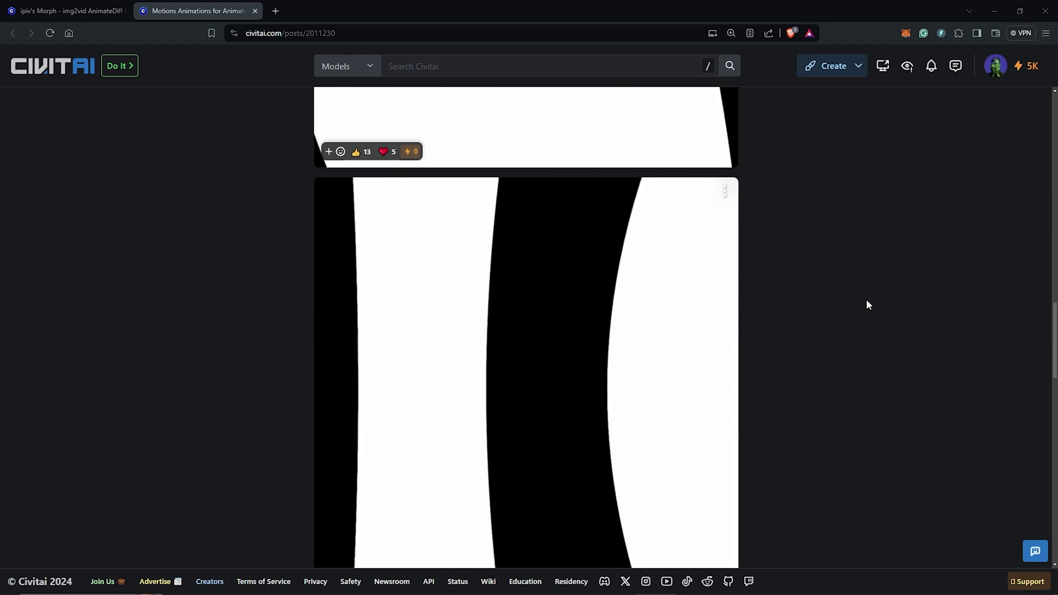
scroll(866, 305, down, 10)
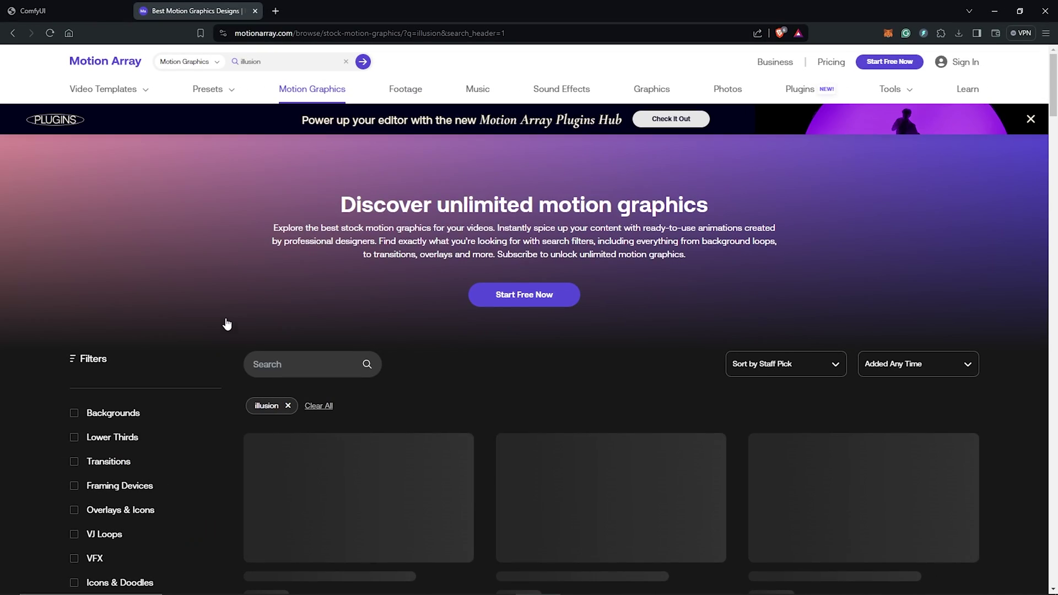
scroll(227, 323, down, 15)
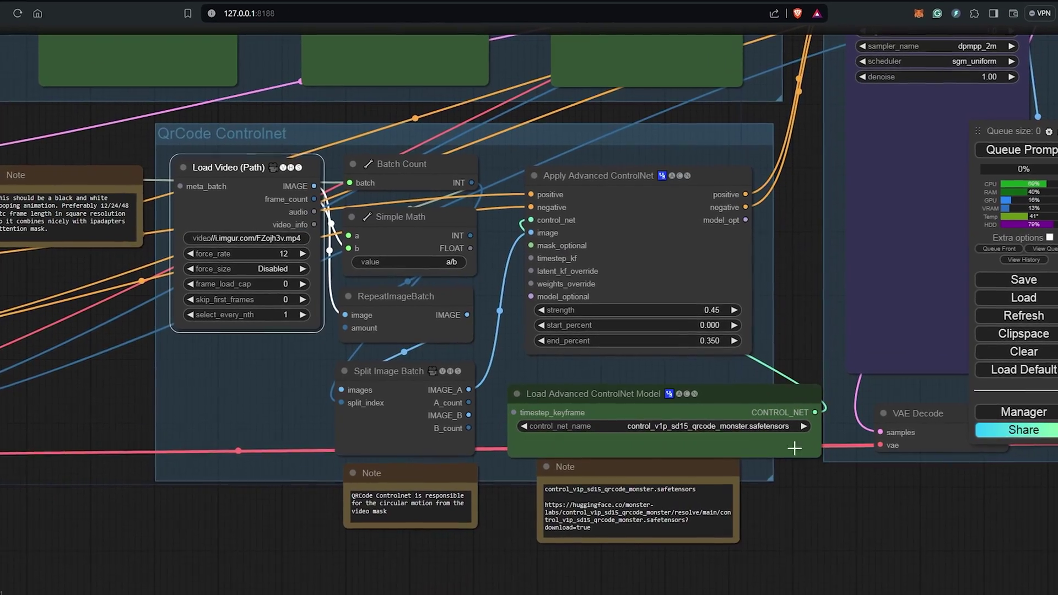
- Save control_v1p_sd15_qrcode_monster from the note's link into models/controlnet, where it already exists
click(706, 393)
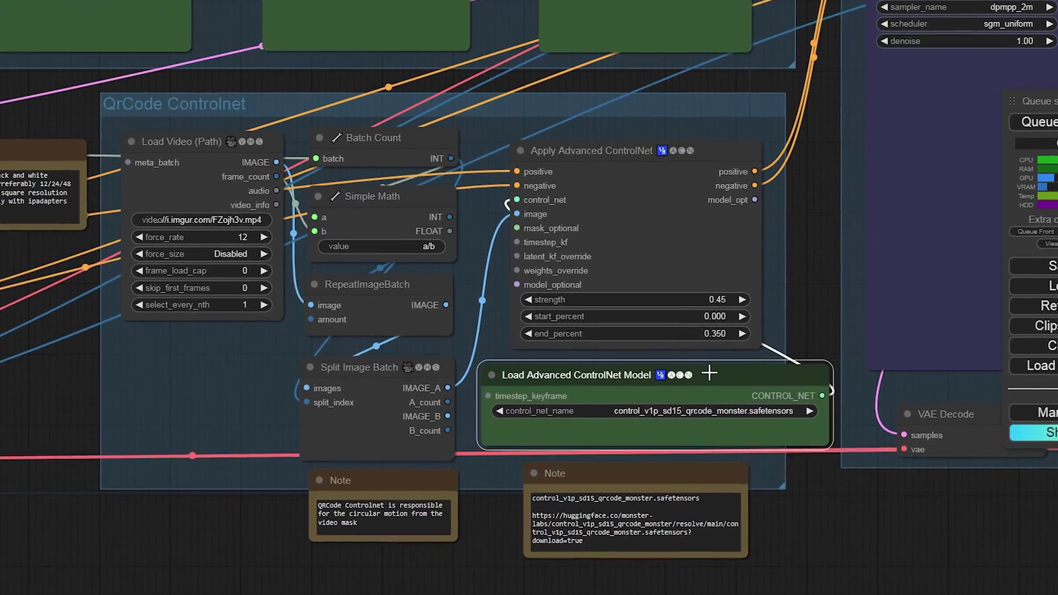
scroll(634, 426, up, 5)
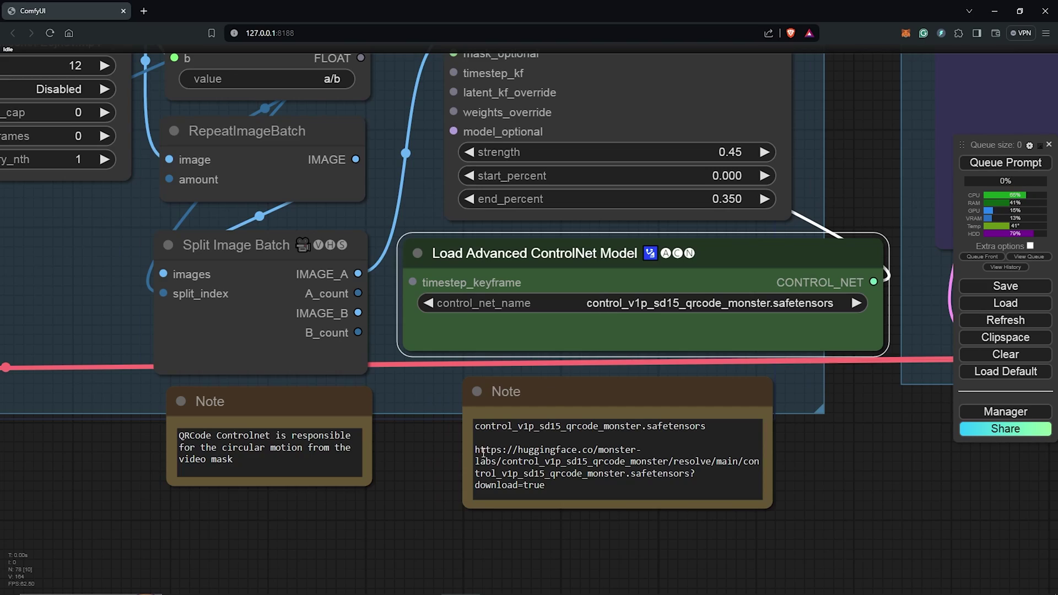
right_click(537, 481)
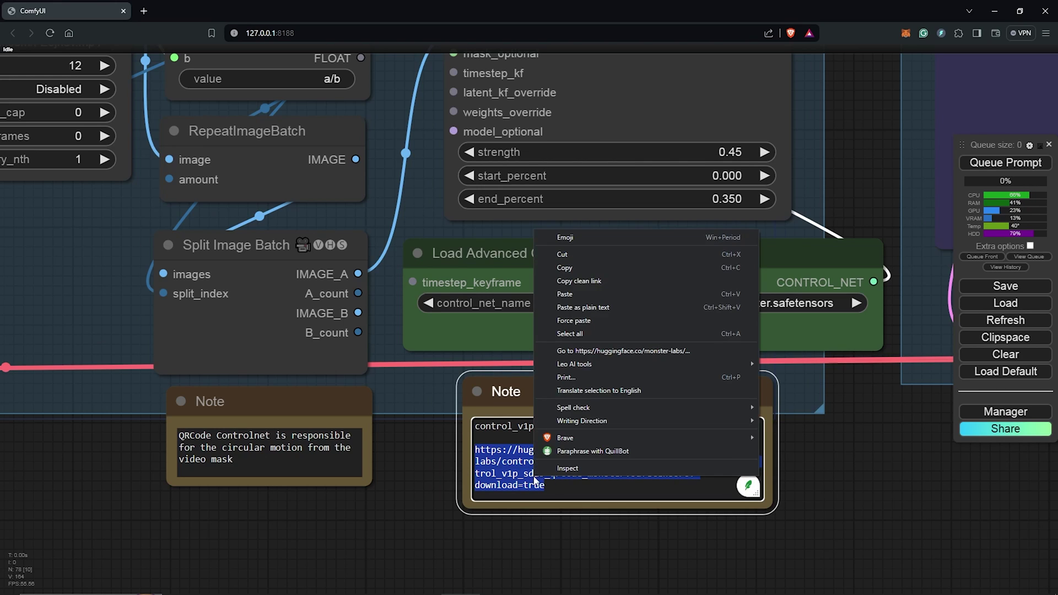
click(606, 351)
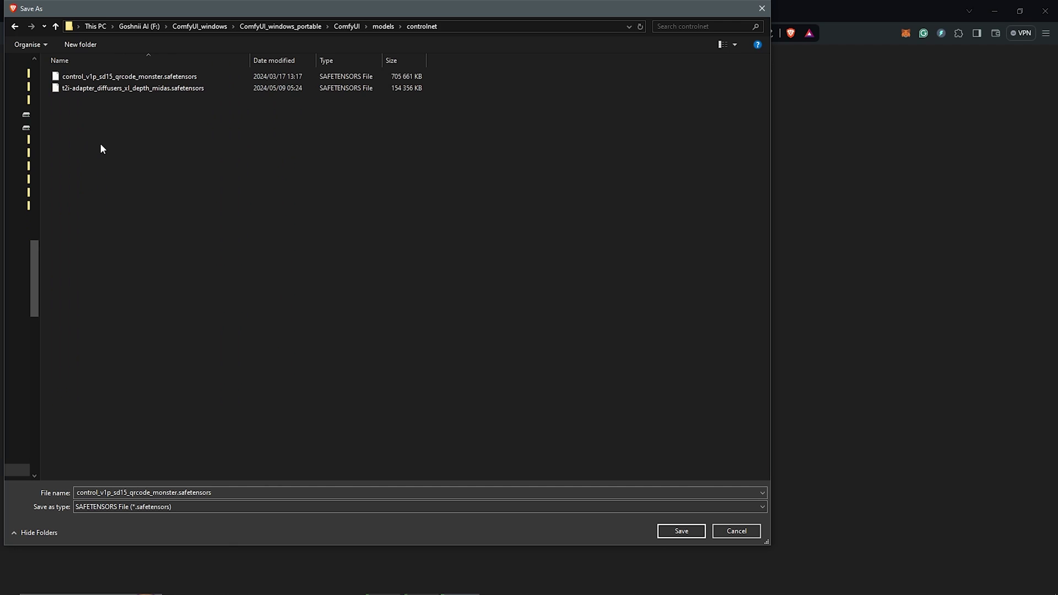
click(145, 76)
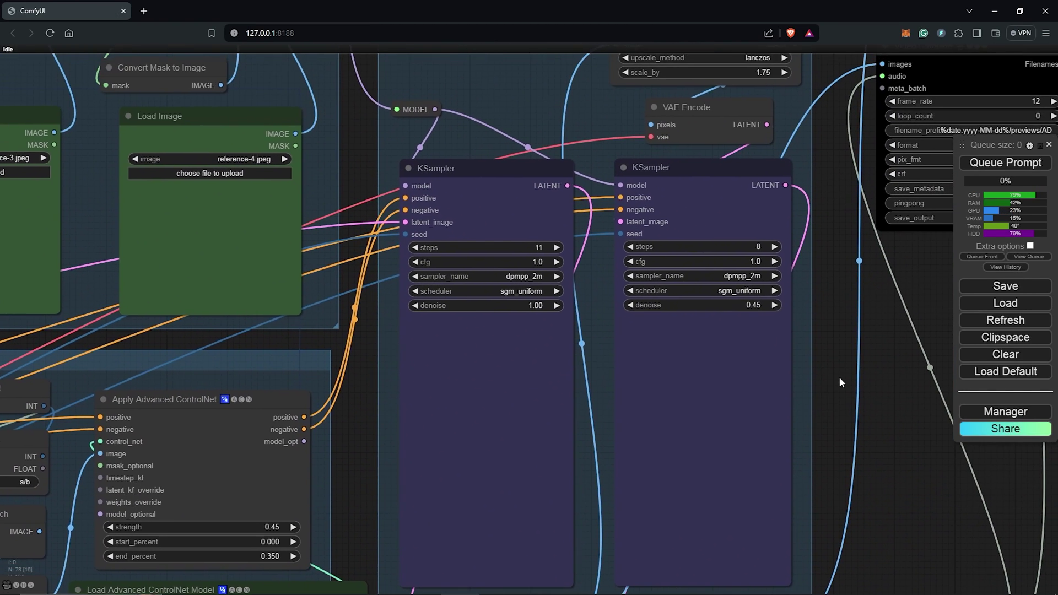
- Bypass all nodes in the Color Correct group
scroll(882, 380, down, 2)
drag(901, 383, 226, 481)
scroll(226, 481, down, 2)
scroll(603, 465, up, 3)
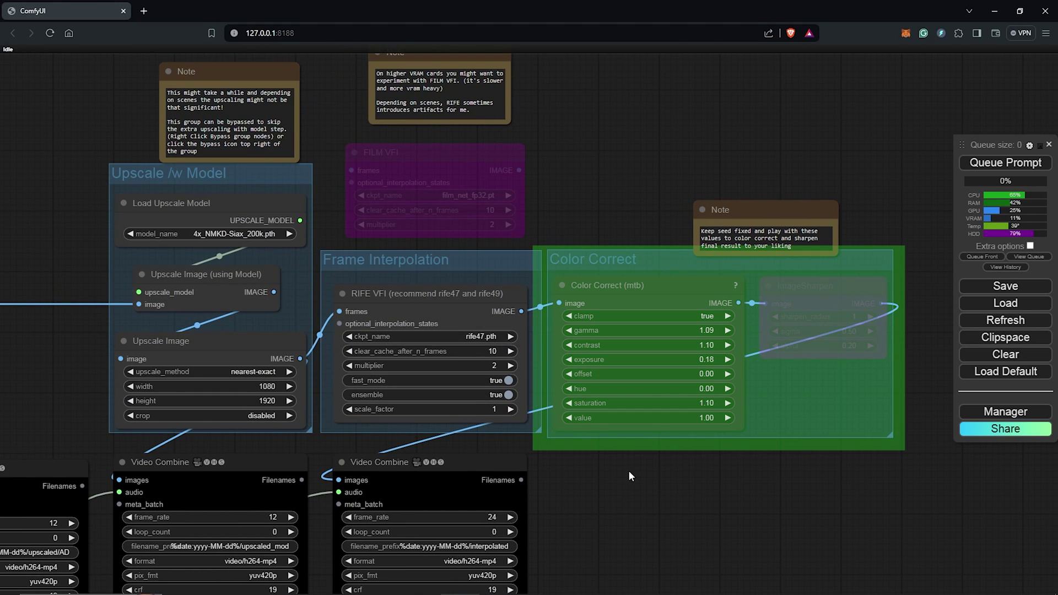
scroll(628, 471, down, 2)
right_click(628, 259)
click(749, 306)
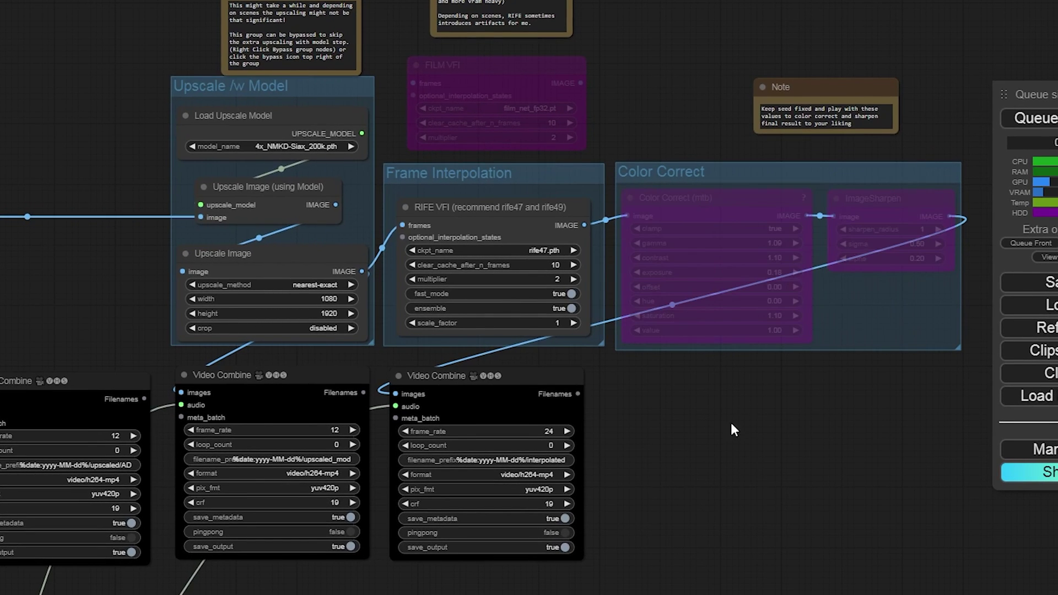
- Bypass the final Video Combine node and zoom out to the whole graph
right_click(515, 380)
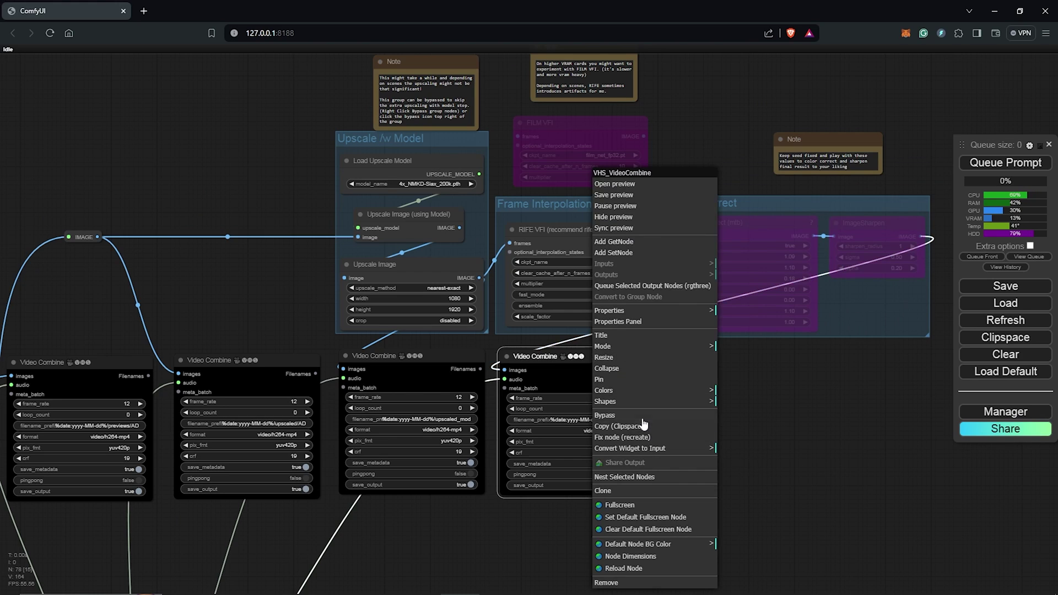
click(639, 416)
scroll(685, 338, down, 2)
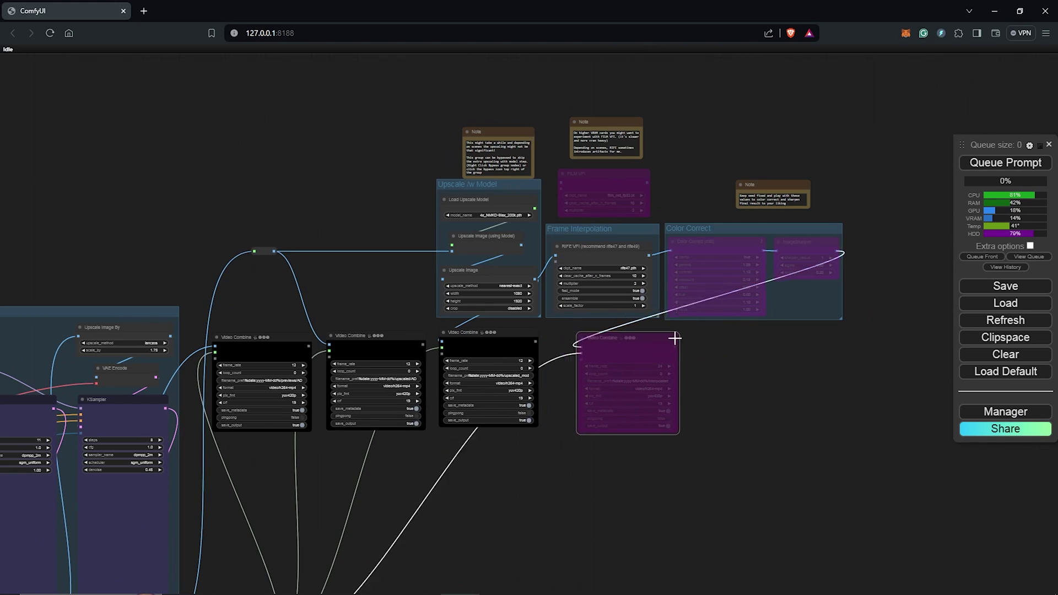
scroll(805, 335, down, 8)
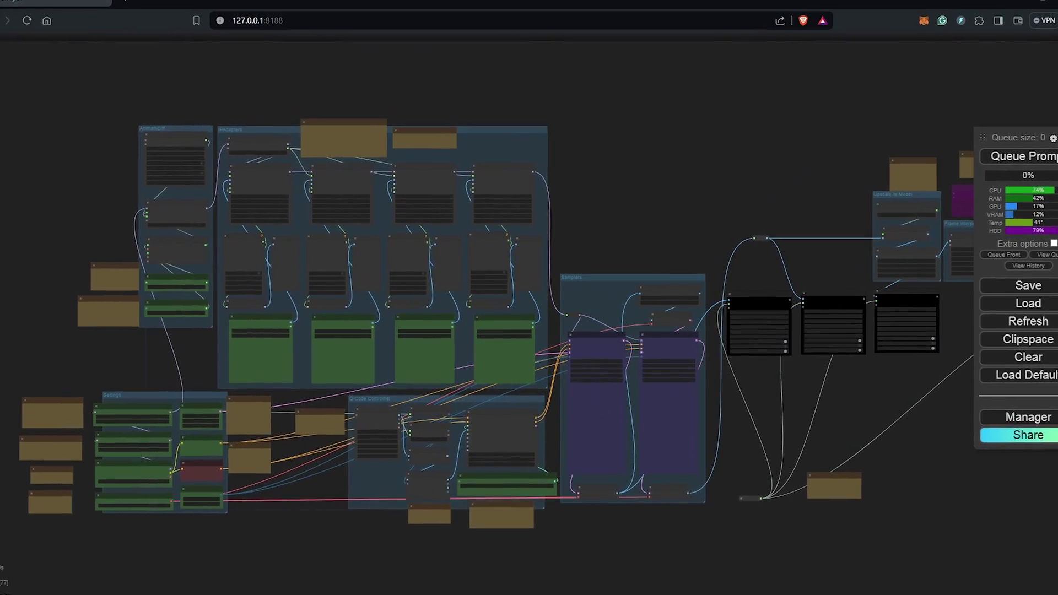
- Drop 3.jpg from the file explorer onto the third Load Image node
scroll(268, 390, up, 8)
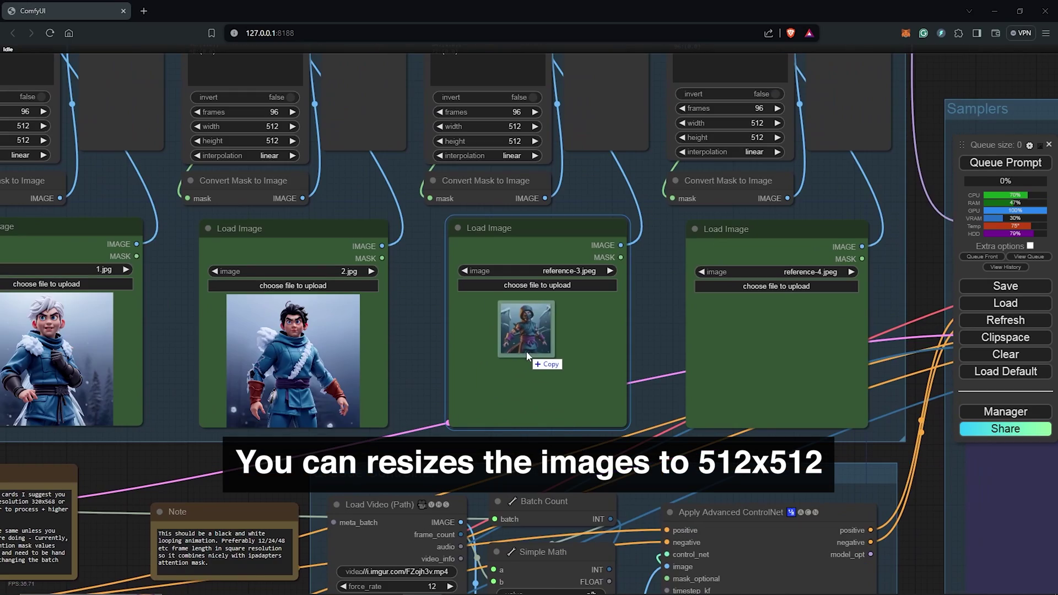
drag(590, 350, 519, 358)
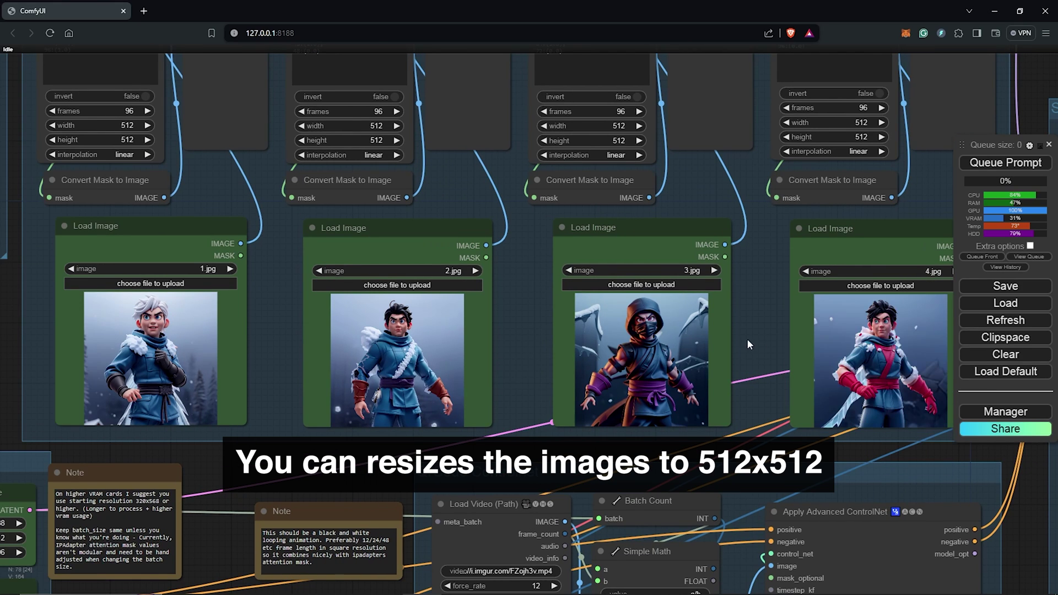
scroll(748, 339, down, 3)
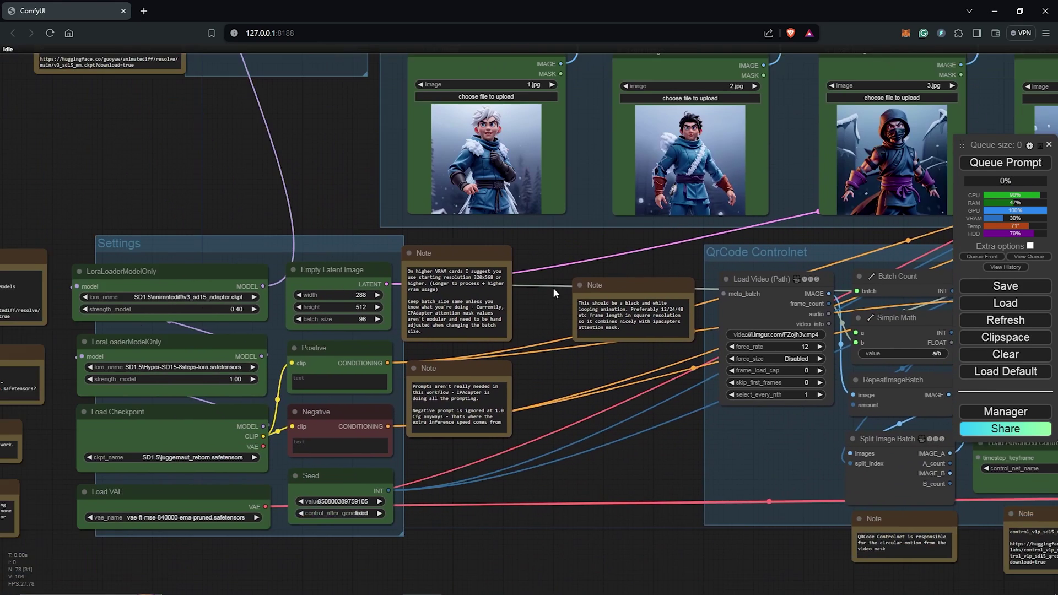
- Set the Load Checkpoint model to disneyPixarCartoon_v10.safetensors
drag(558, 286, 749, 230)
scroll(339, 297, up, 2)
scroll(348, 297, up, 2)
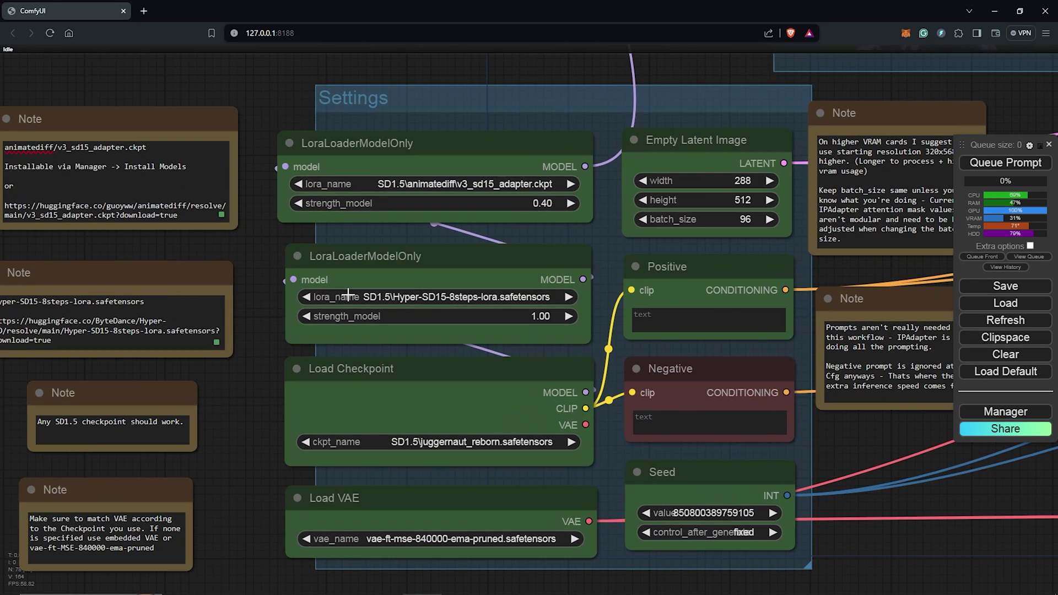
click(454, 445)
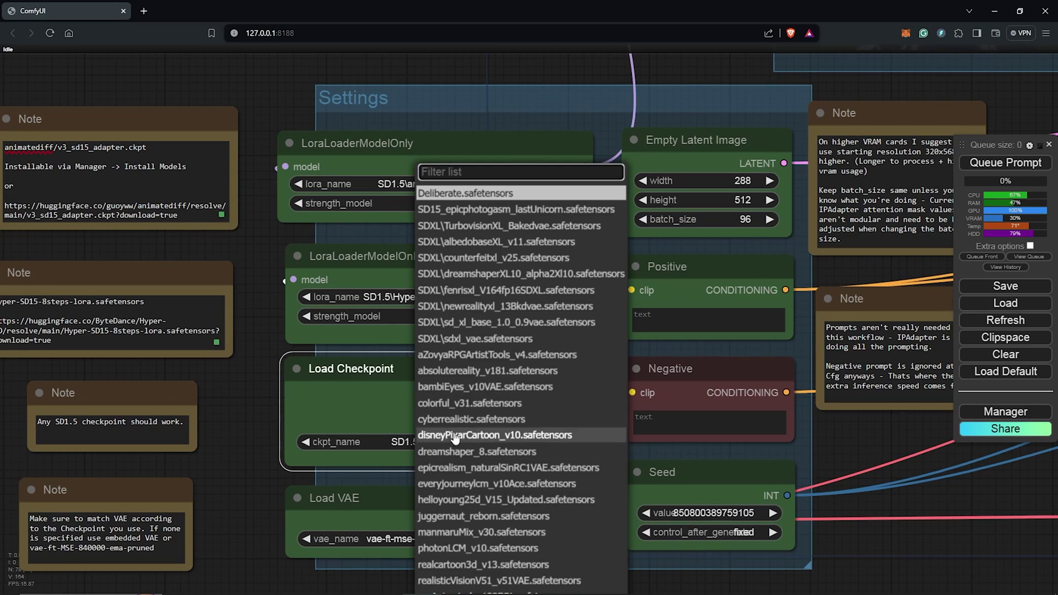
click(483, 436)
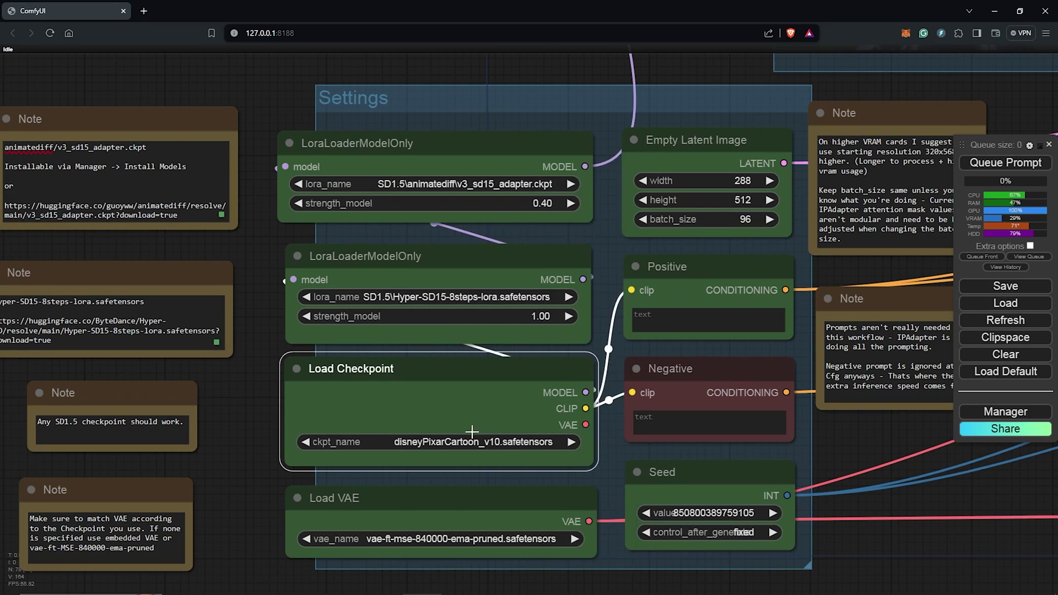
- Change the Empty Latent Image width from 288 to 512
click(744, 181)
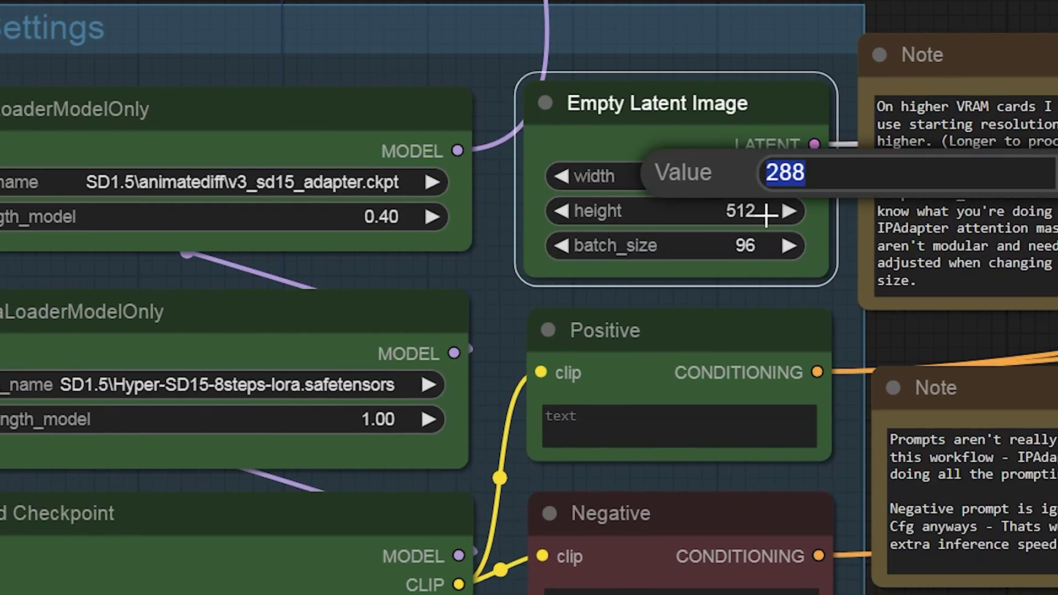
text(512)
key(Return)
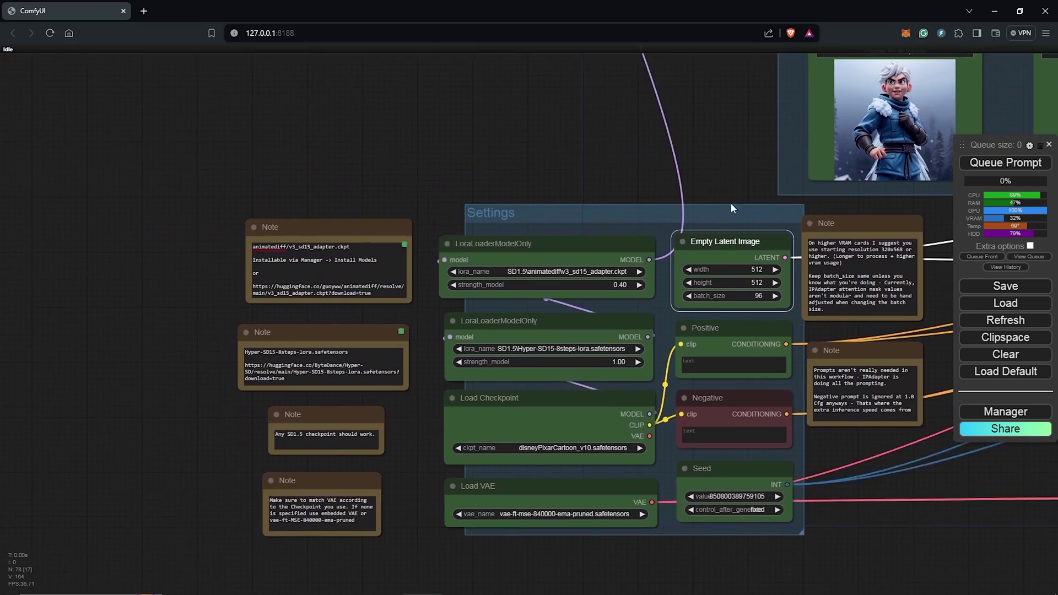
drag(731, 203, 675, 290)
- Switch the IPAdapter Unified Loader preset to PLUS (high strength)
scroll(675, 290, up, 1)
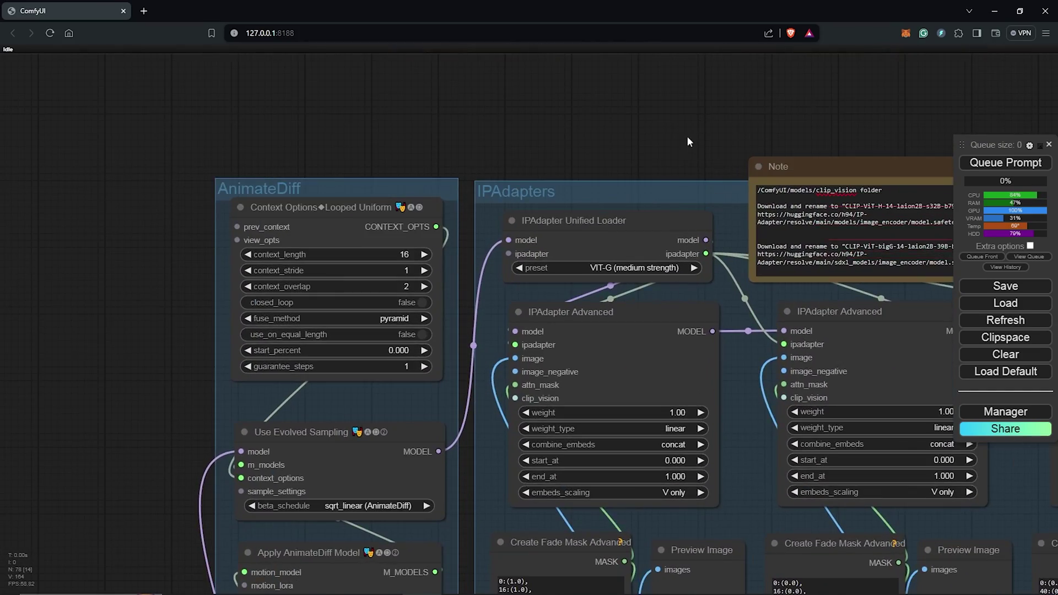
drag(687, 135, 564, 121)
scroll(460, 256, up, 1)
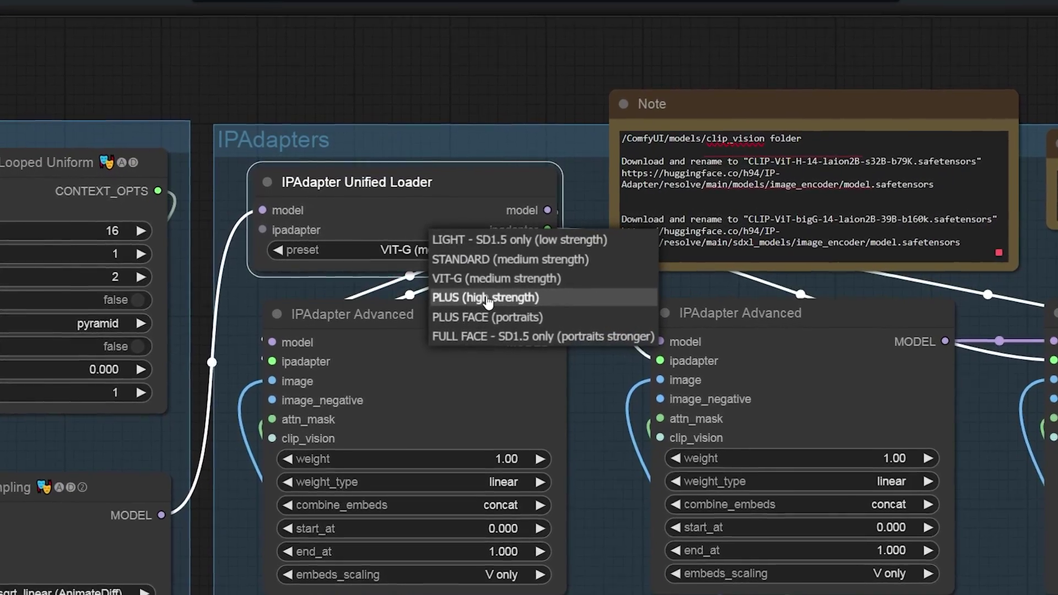
click(487, 299)
- Change the first IPAdapter Advanced nodes' weight type from linear to ease in-out
click(500, 484)
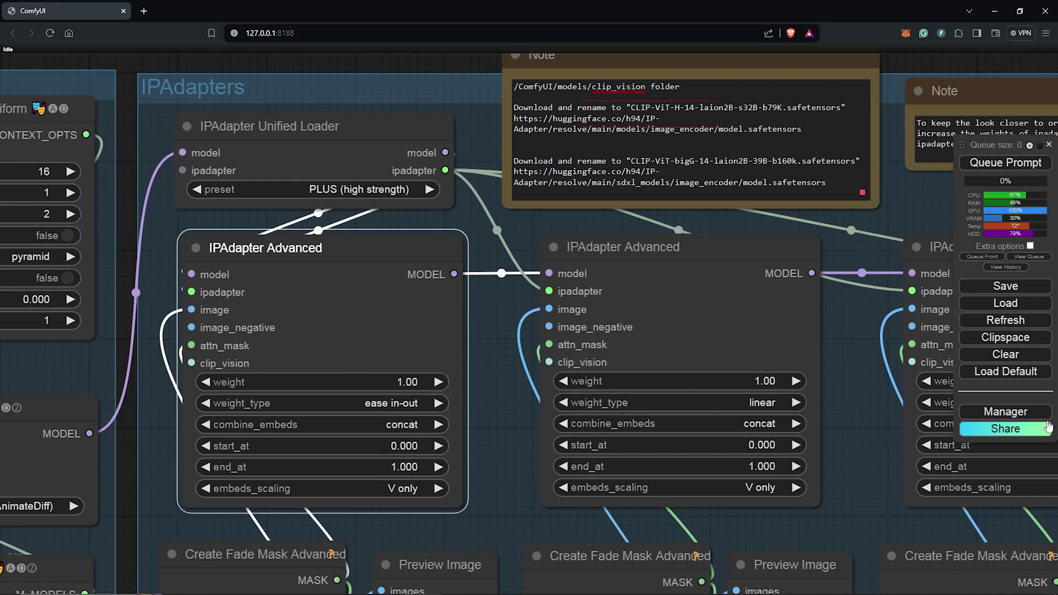
click(769, 403)
click(799, 442)
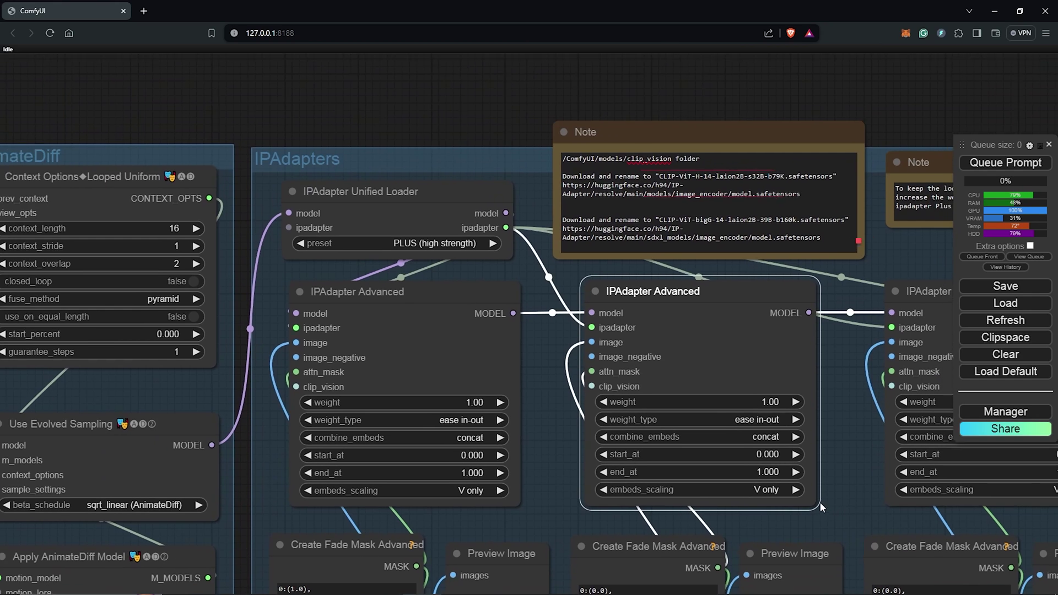
drag(813, 502, 537, 491)
scroll(723, 424, down, 2)
click(733, 406)
click(744, 448)
- Set the last IPAdapter Advanced node's weight type to ease in-out
drag(796, 490, 514, 452)
click(741, 368)
click(785, 412)
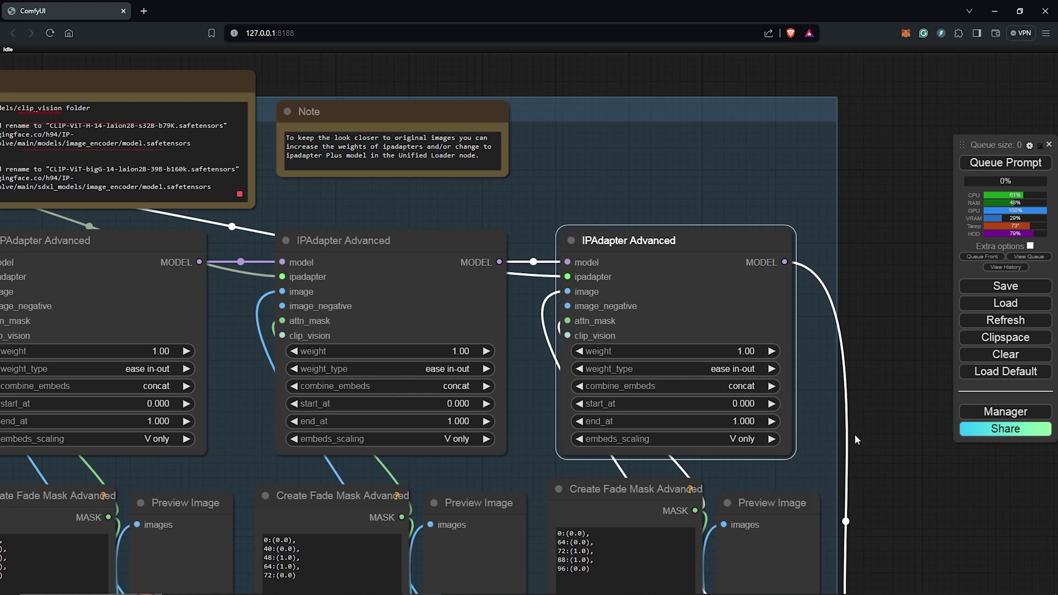
drag(855, 435, 785, 211)
drag(766, 542, 892, 144)
- Add a Load Video (Upload) node wired to Simple Math b and RepeatImageBatch
scroll(580, 250, up, 4)
double_click(276, 321)
text(load video)
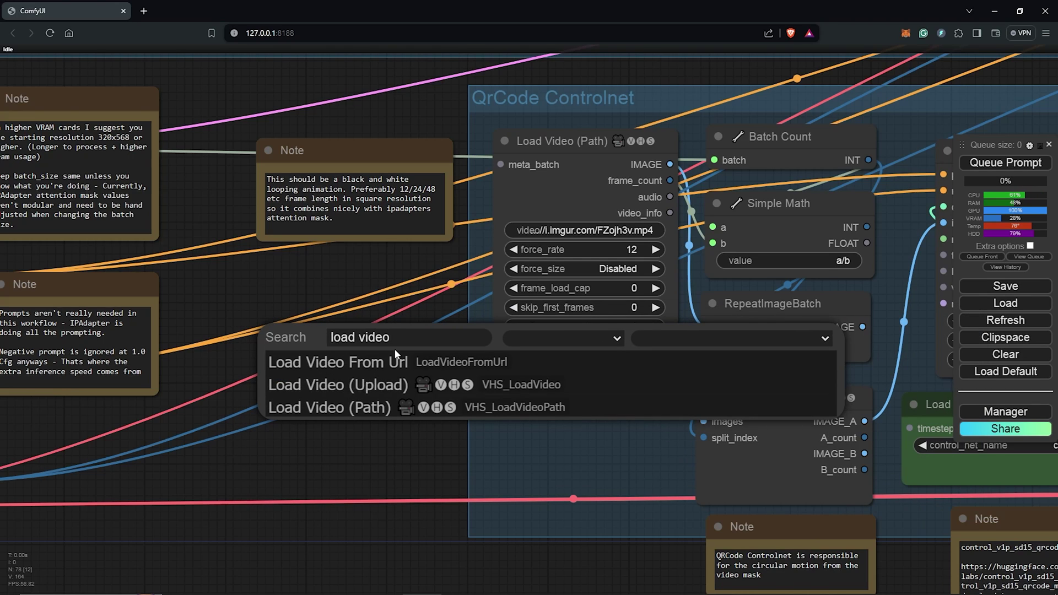
click(370, 390)
drag(431, 333, 651, 270)
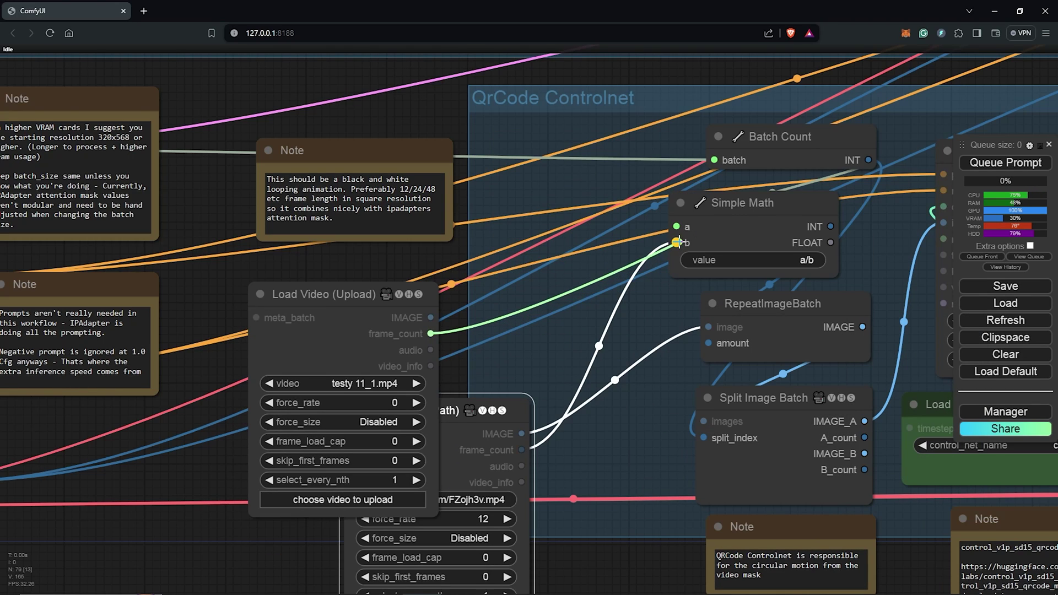
drag(693, 325, 708, 327)
- Delete the old Load Video (Path) node and load testy 11_1.mp4 into the new loader
key(Delete)
drag(313, 297, 535, 171)
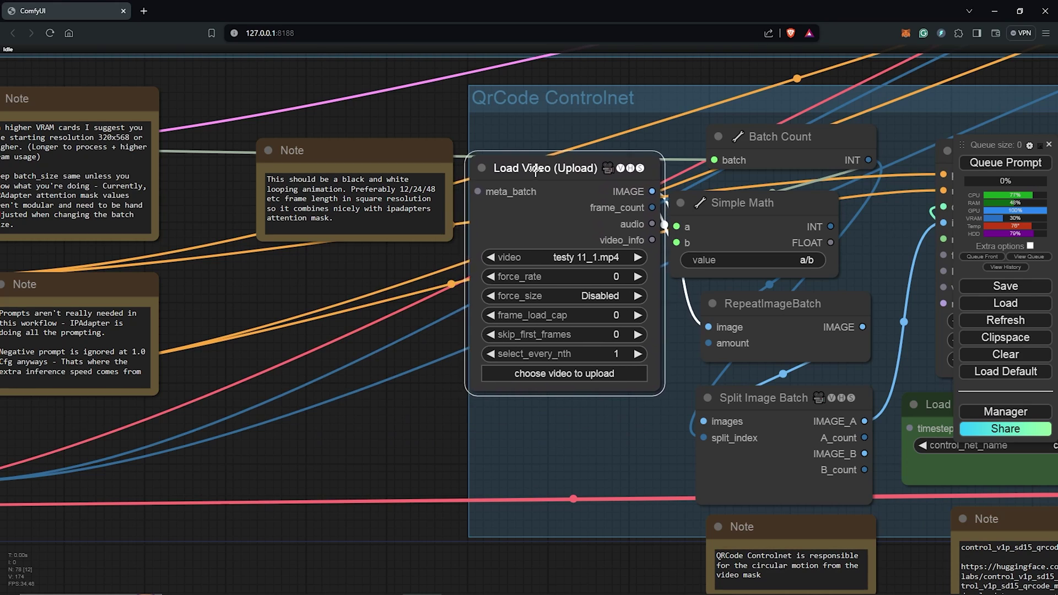
click(574, 366)
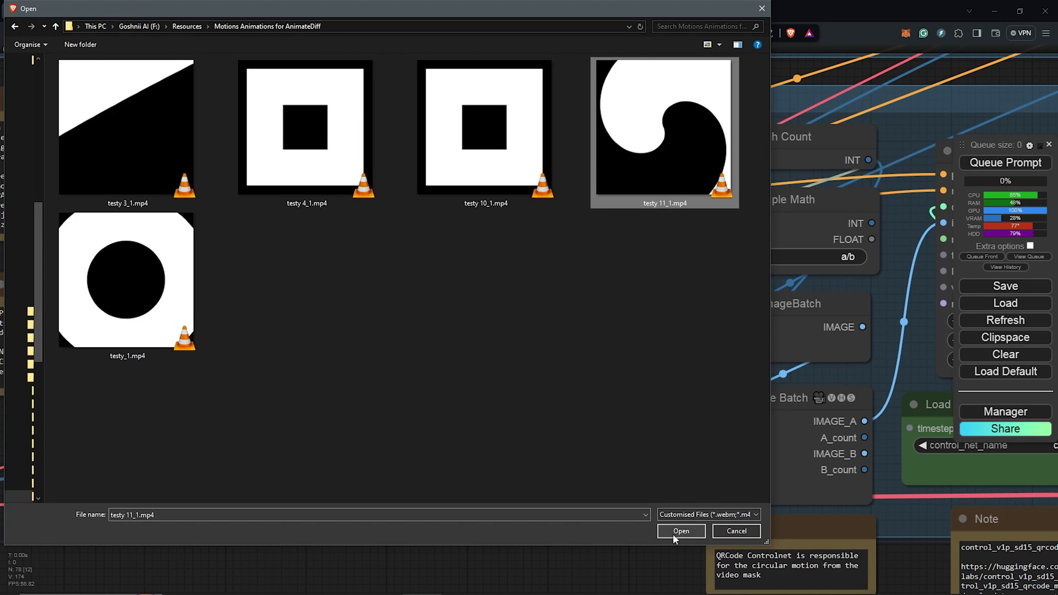
click(668, 536)
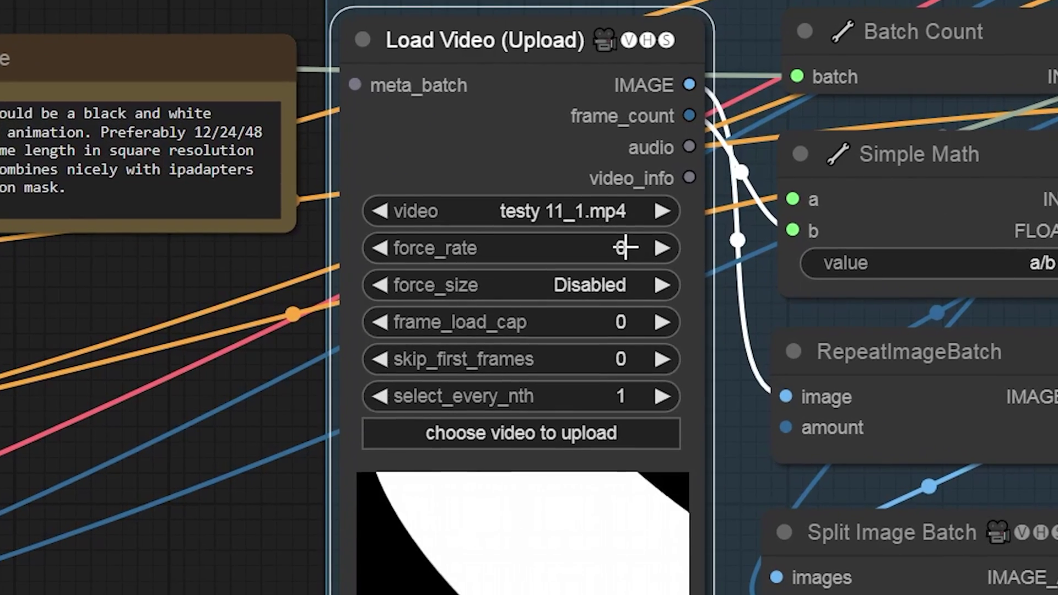
- Set the mask video's force_rate to 12
click(624, 249)
text(12)
key(Return)
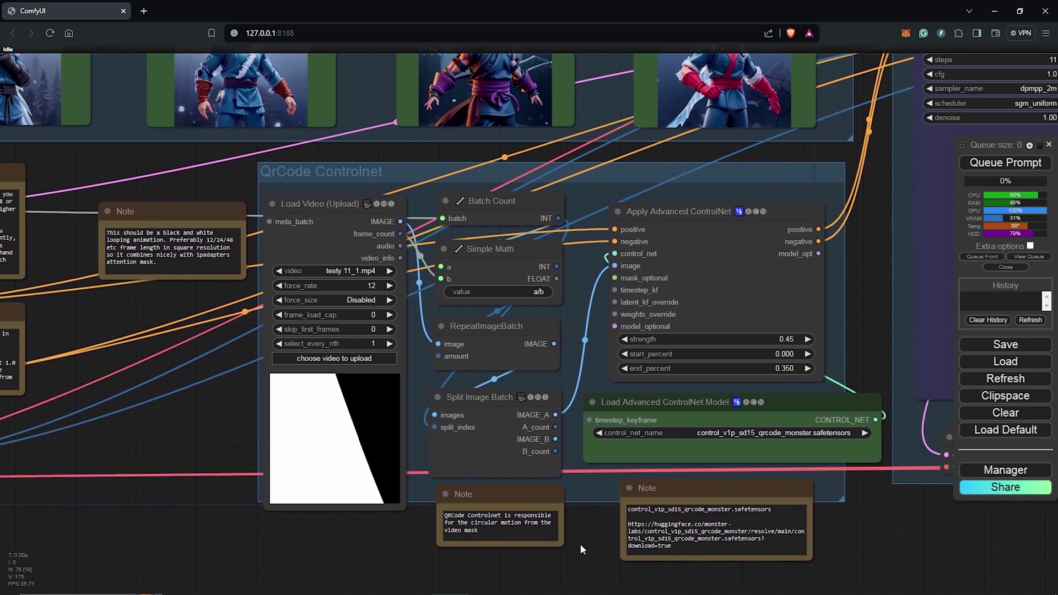
- Set Apply Advanced ControlNet strength to 0.70 and end_percent to 0.500
drag(579, 543, 490, 543)
scroll(719, 454, up, 4)
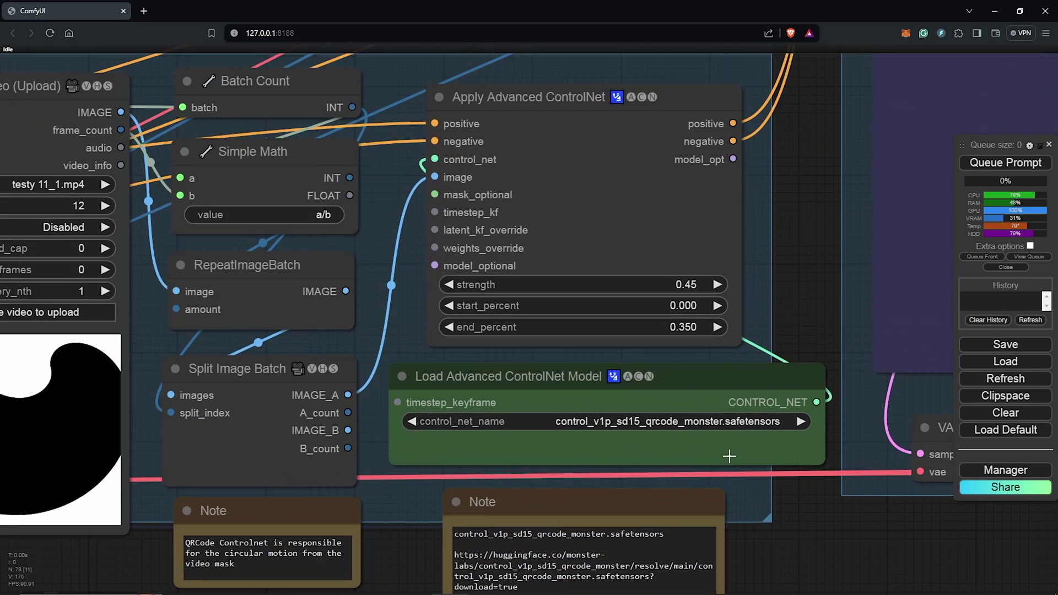
scroll(744, 445, up, 1)
drag(711, 424, 833, 454)
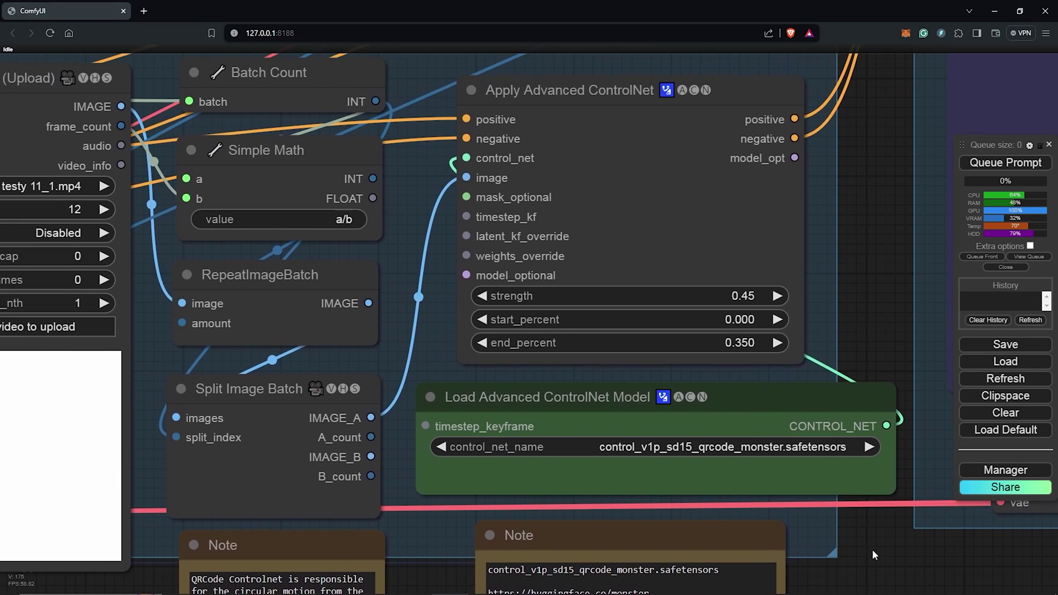
click(750, 298)
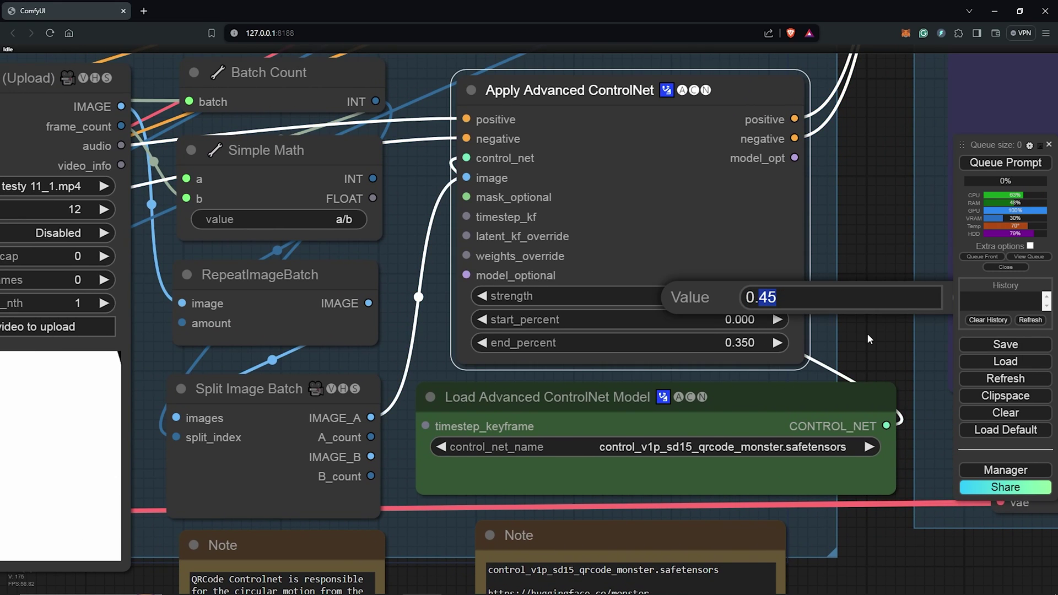
text(7)
key(Return)
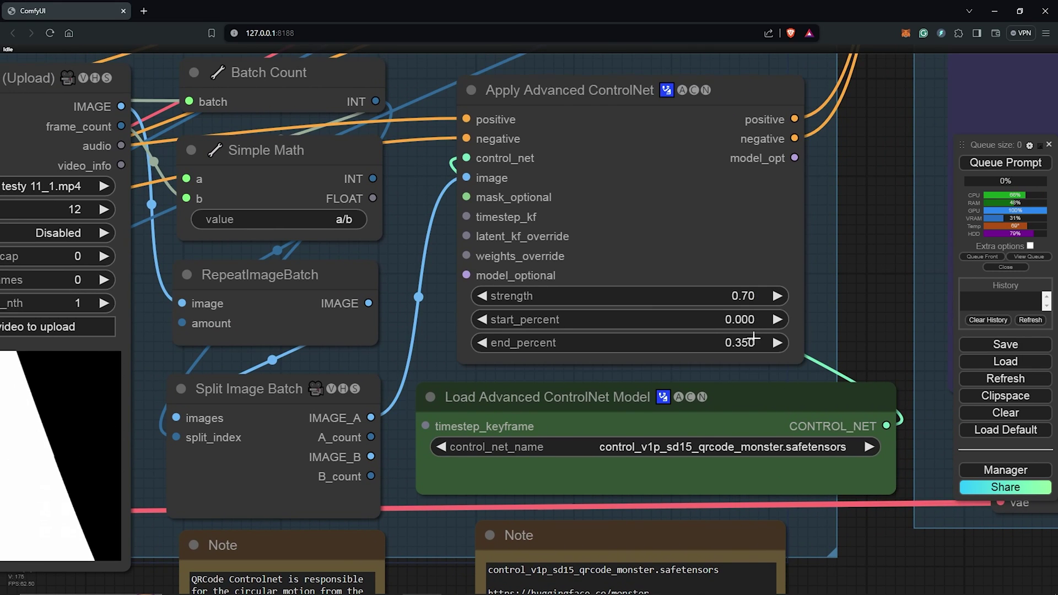
click(761, 343)
text(0.5)
key(Return)
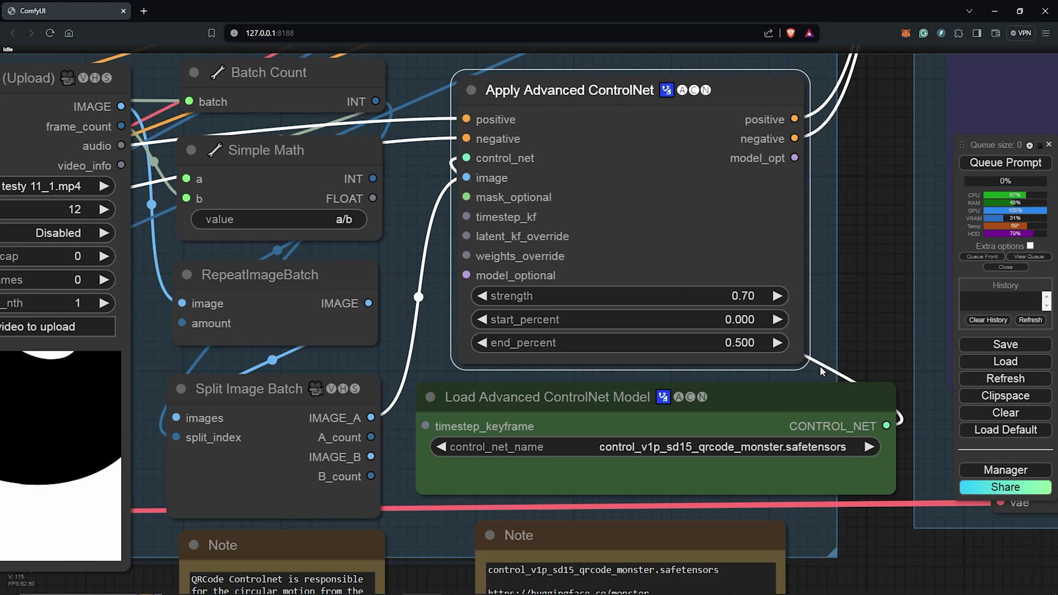
scroll(897, 524, down, 5)
drag(897, 524, 616, 527)
- Set the first KSampler to 20 steps with the euler sampler
scroll(841, 255, up, 5)
scroll(841, 255, down, 3)
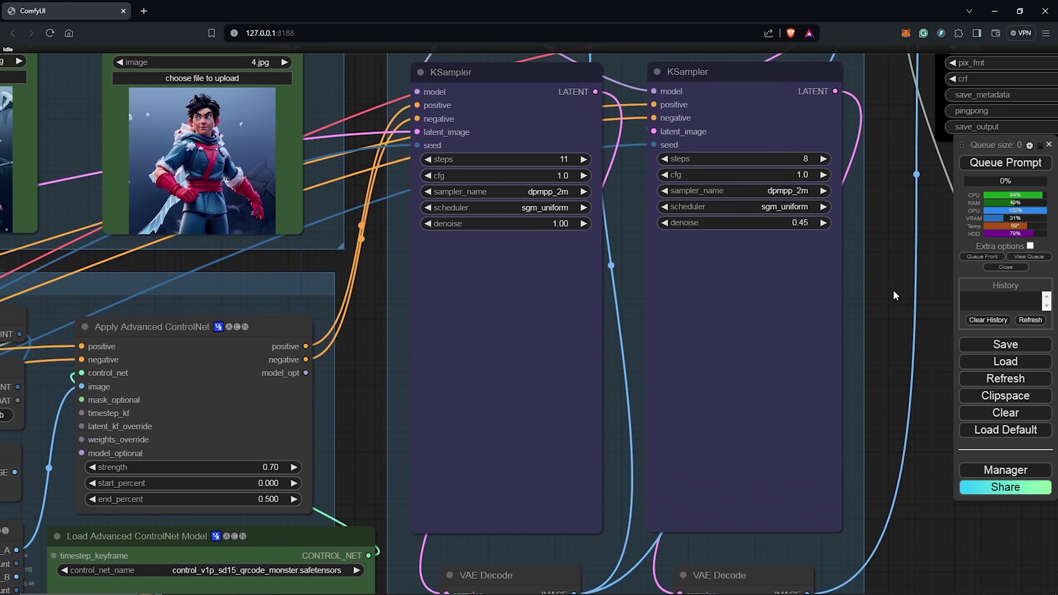
scroll(496, 154, up, 5)
click(588, 176)
text(2)
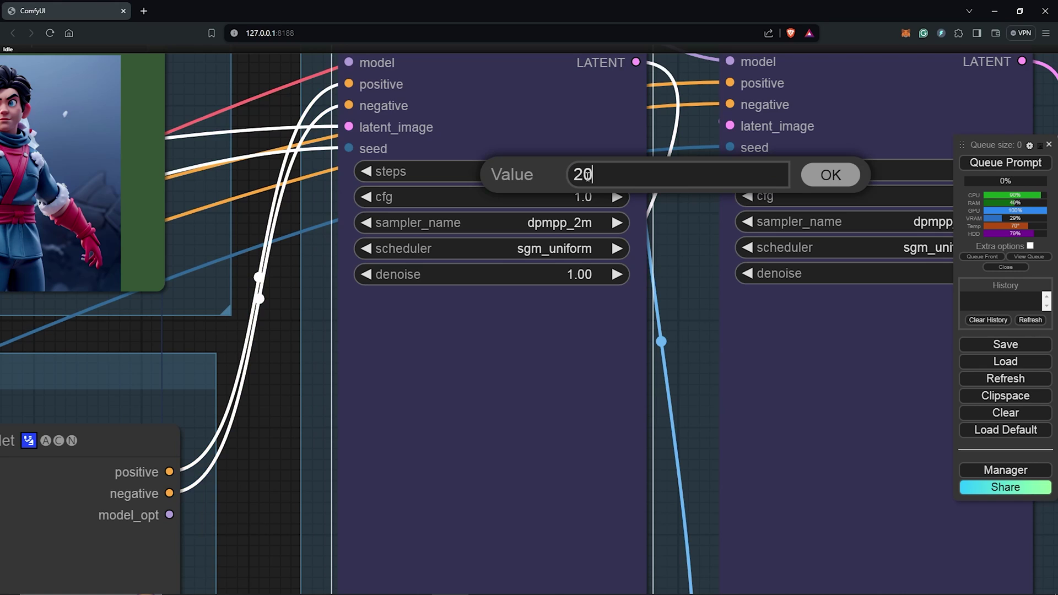
text(0)
key(Return)
click(588, 225)
click(575, 143)
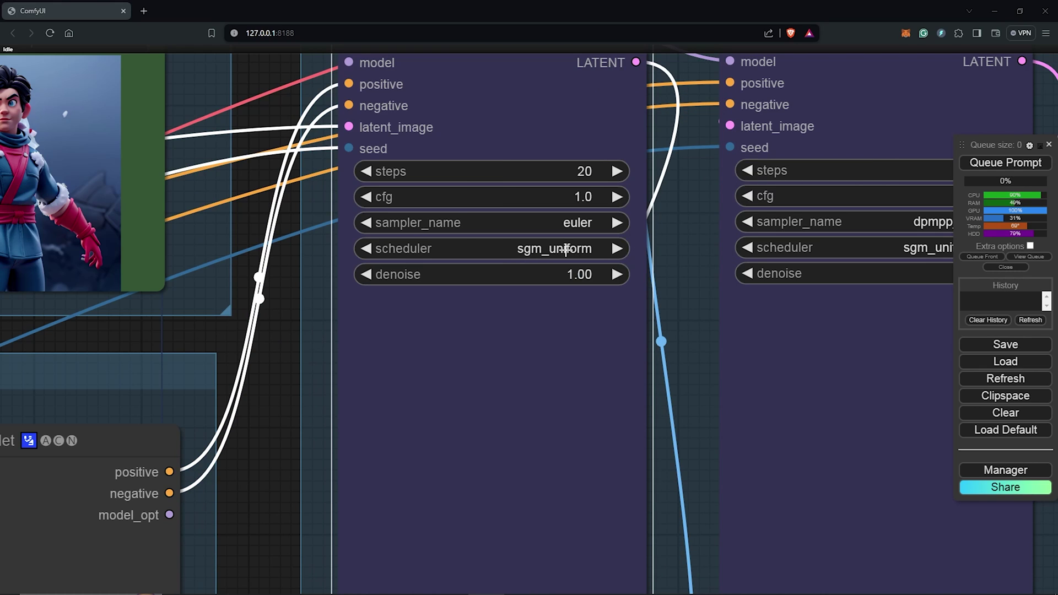
- Set the second KSampler to 20 steps with the euler sampler
scroll(565, 226, down, 1)
drag(630, 318, 465, 316)
click(736, 181)
text(20)
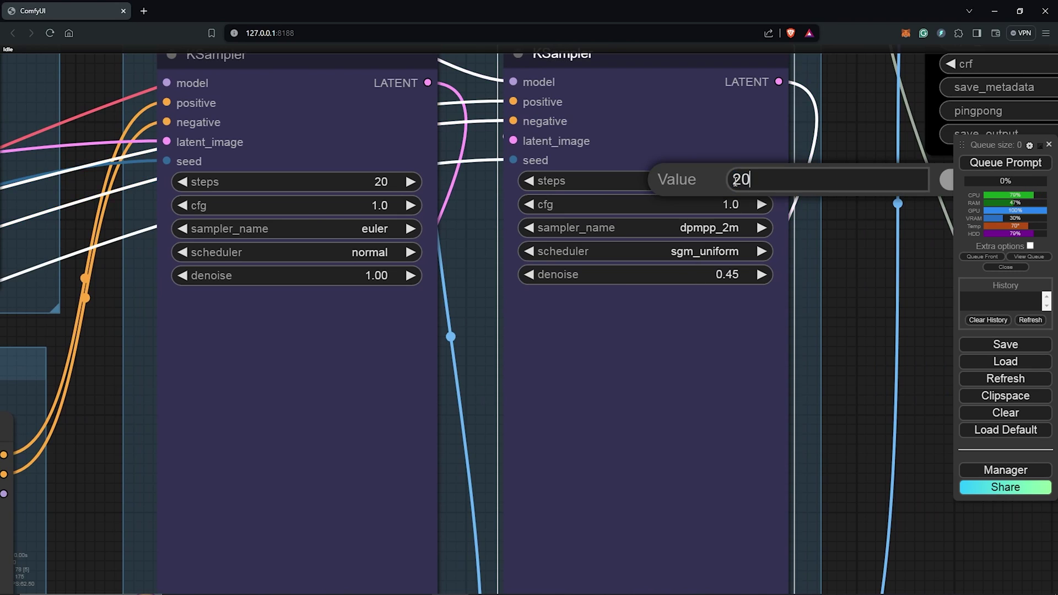
click(713, 229)
click(702, 167)
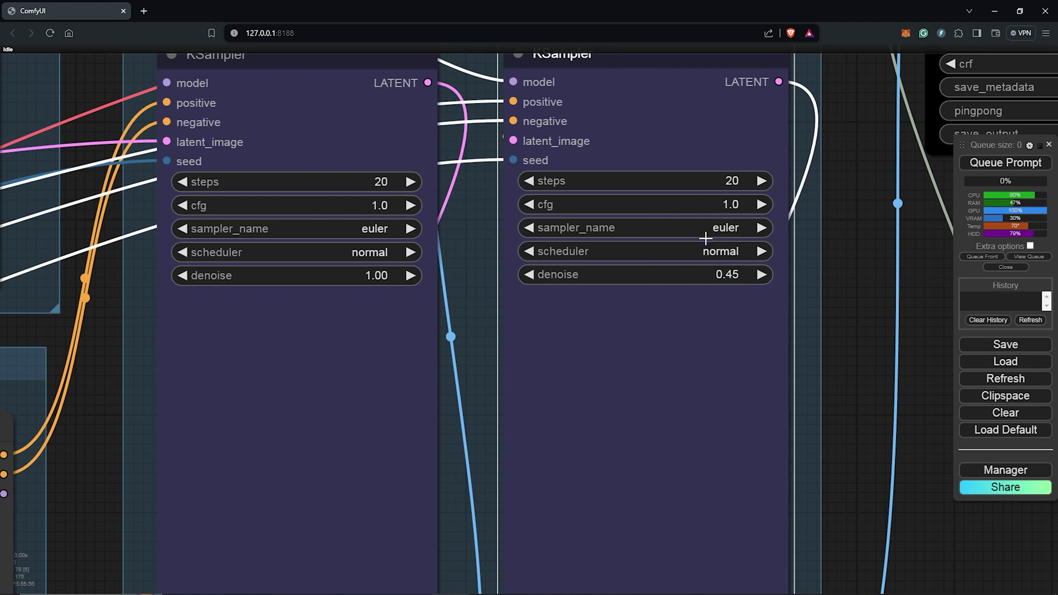
scroll(691, 376, down, 3)
click(729, 299)
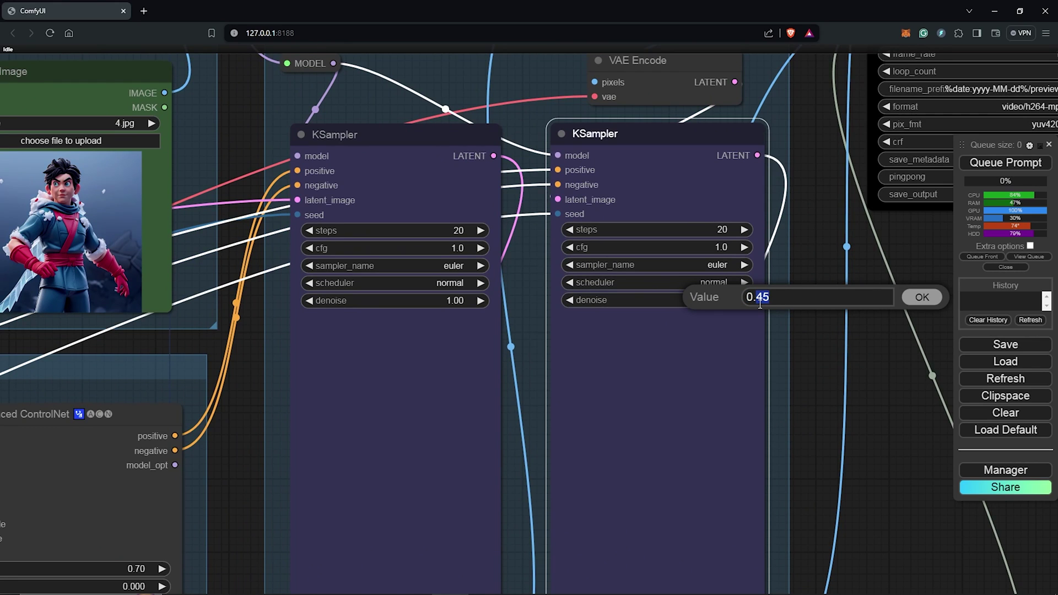
- Confirm the Video Combine crf value and set the Upscale Image height to 1080
drag(824, 337, 505, 473)
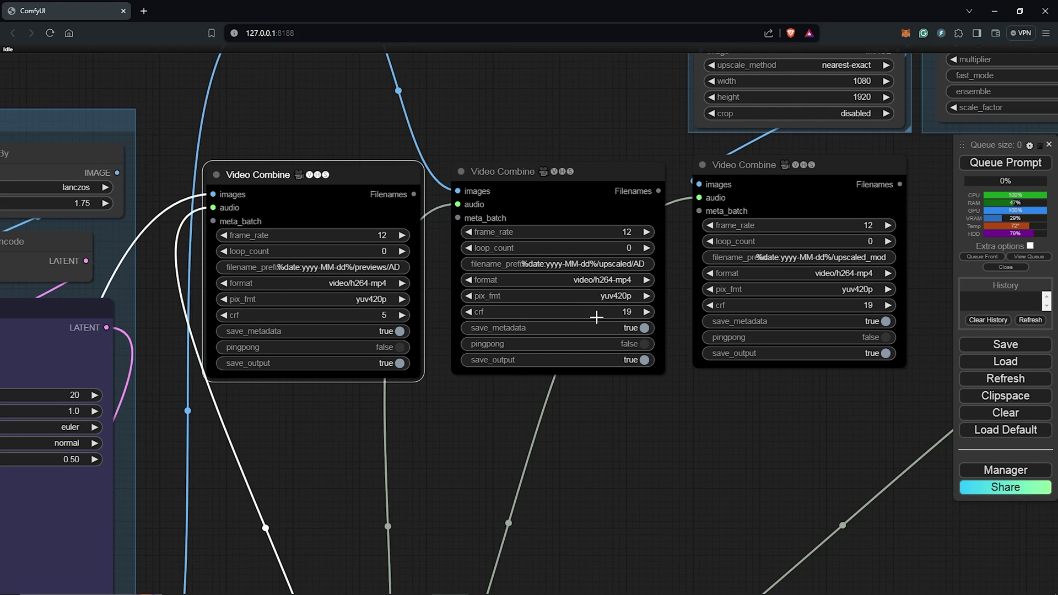
key(Return)
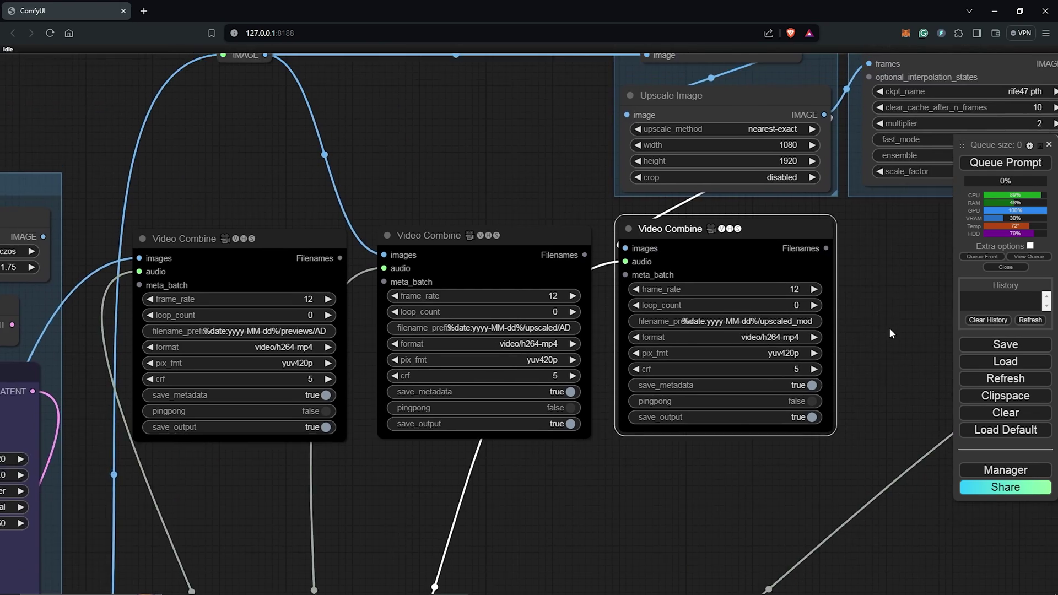
scroll(889, 331, down, 2)
drag(888, 331, 807, 508)
scroll(598, 325, up, 3)
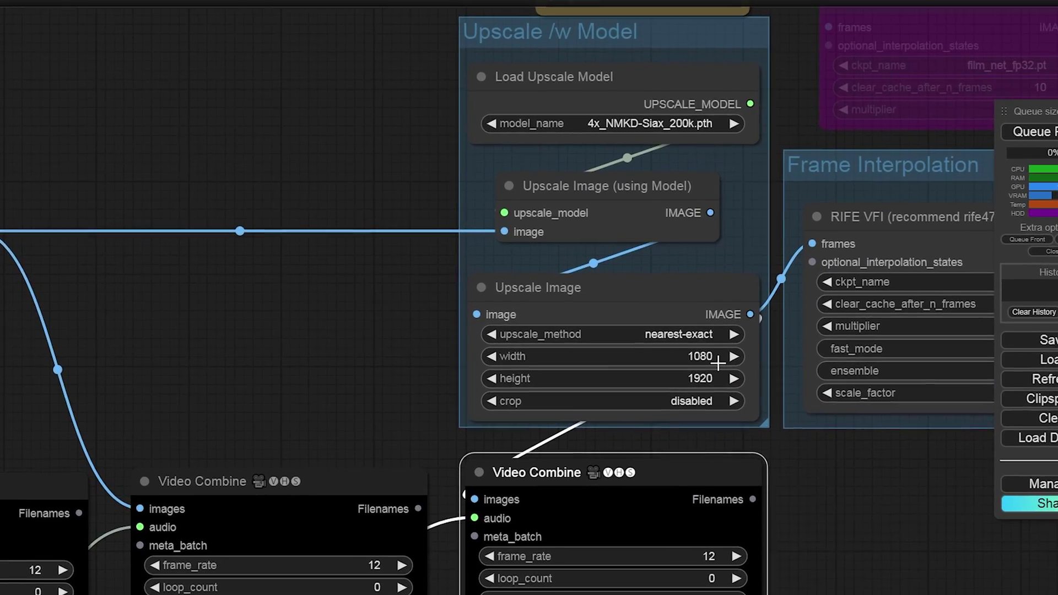
click(701, 378)
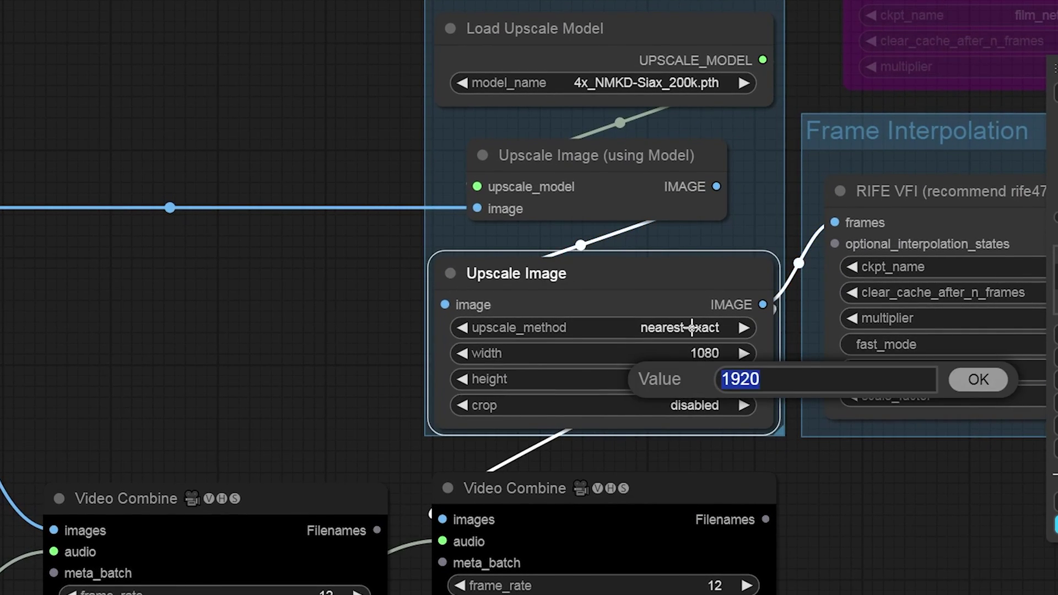
text(1)
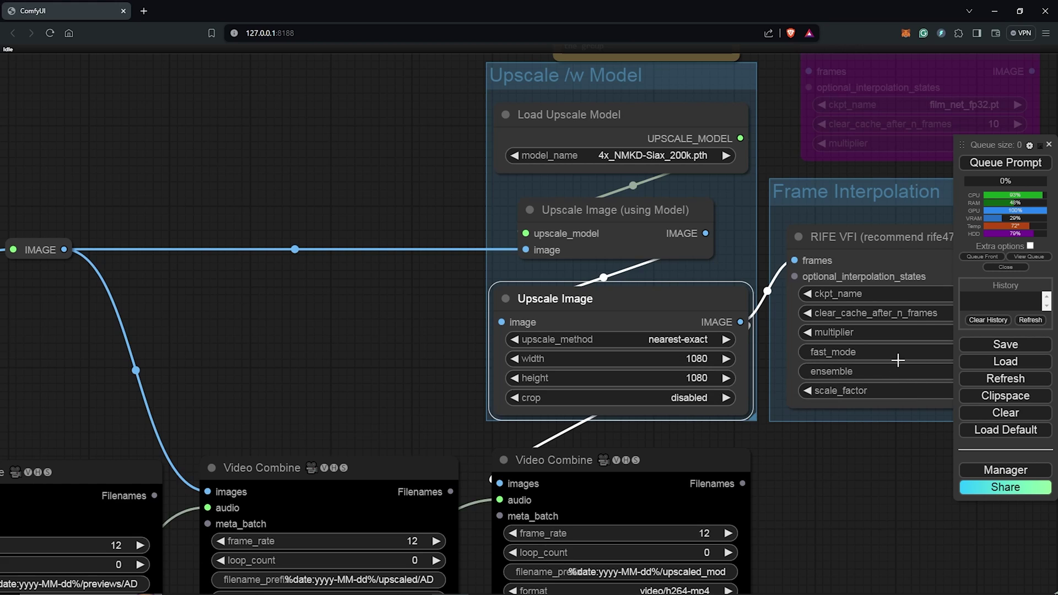
click(769, 451)
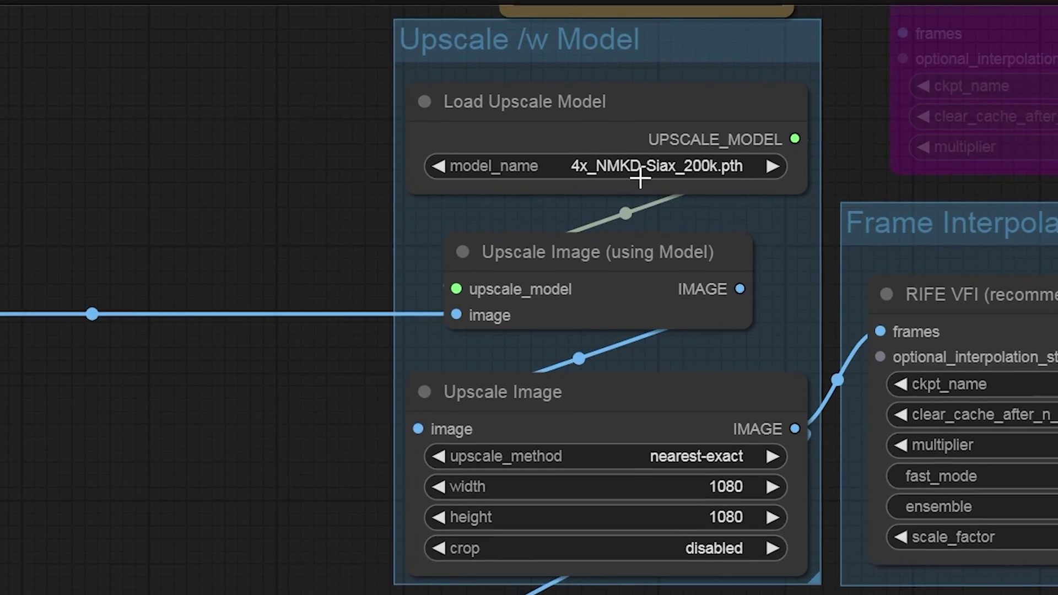
- Switch the Load Upscale Model to RealESRGAN_x2.pth
click(639, 171)
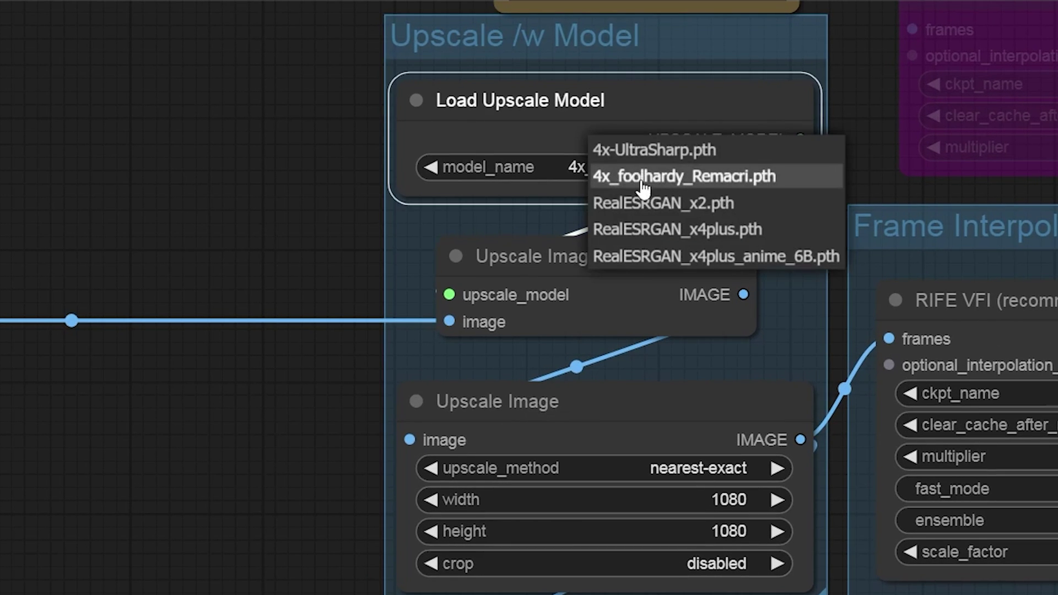
click(661, 213)
click(310, 238)
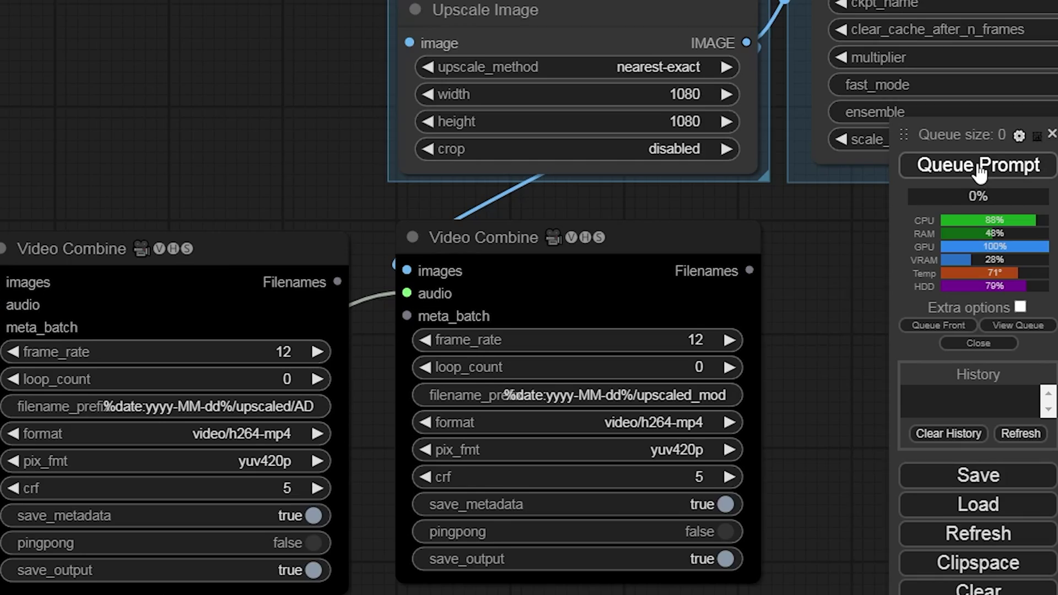
- Queue the workflow to render the 512×512 morph animation in all three Video Combine nodes
click(1006, 165)
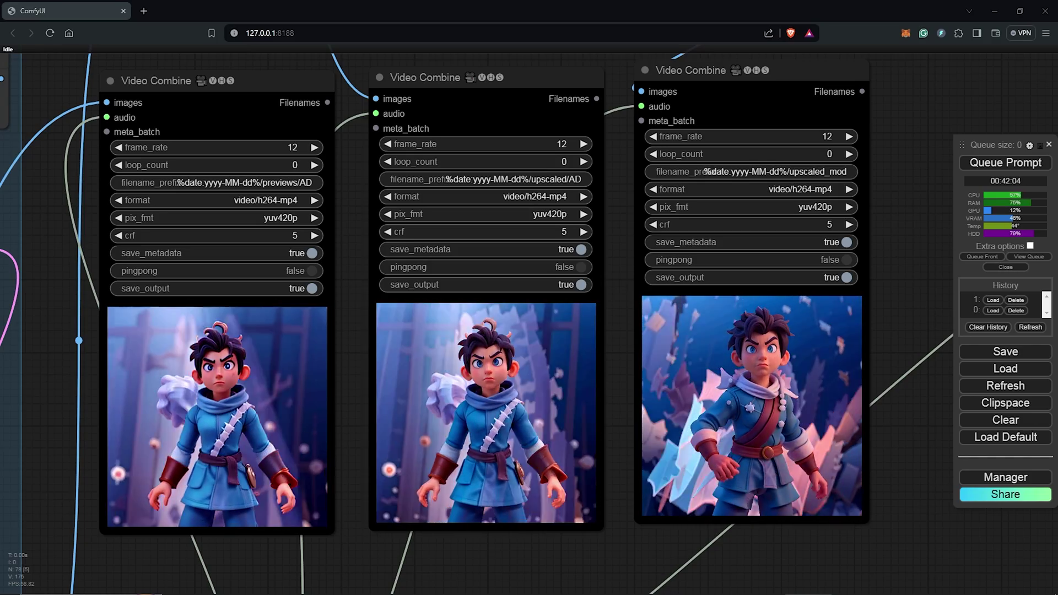
- Set the Empty Latent Image width back to 288 for a portrait shape
scroll(62, 332, down, 5)
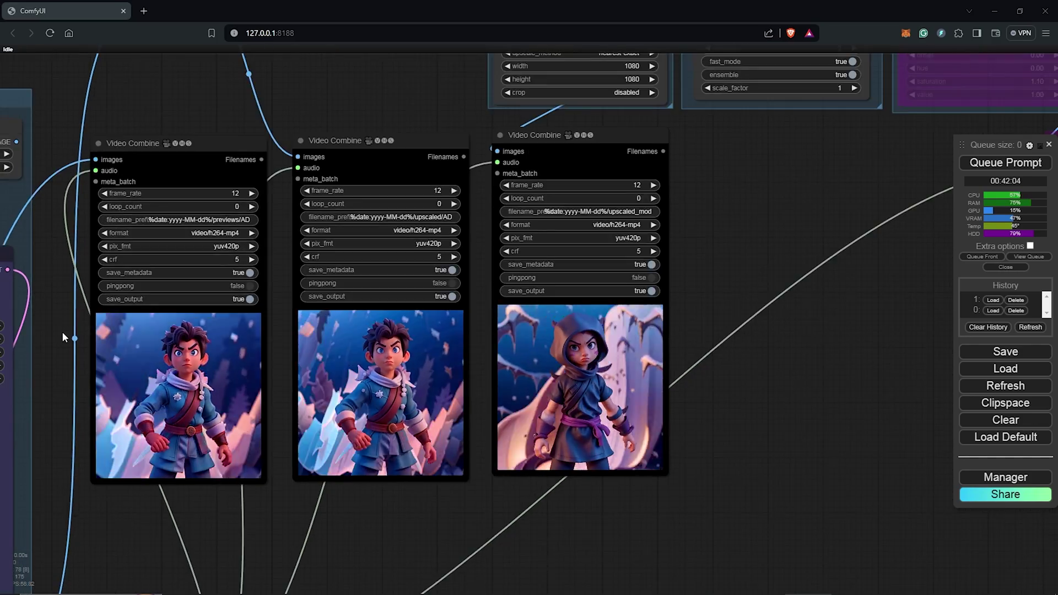
drag(74, 340, 632, 343)
scroll(789, 352, up, 5)
scroll(789, 351, down, 3)
drag(220, 330, 554, 319)
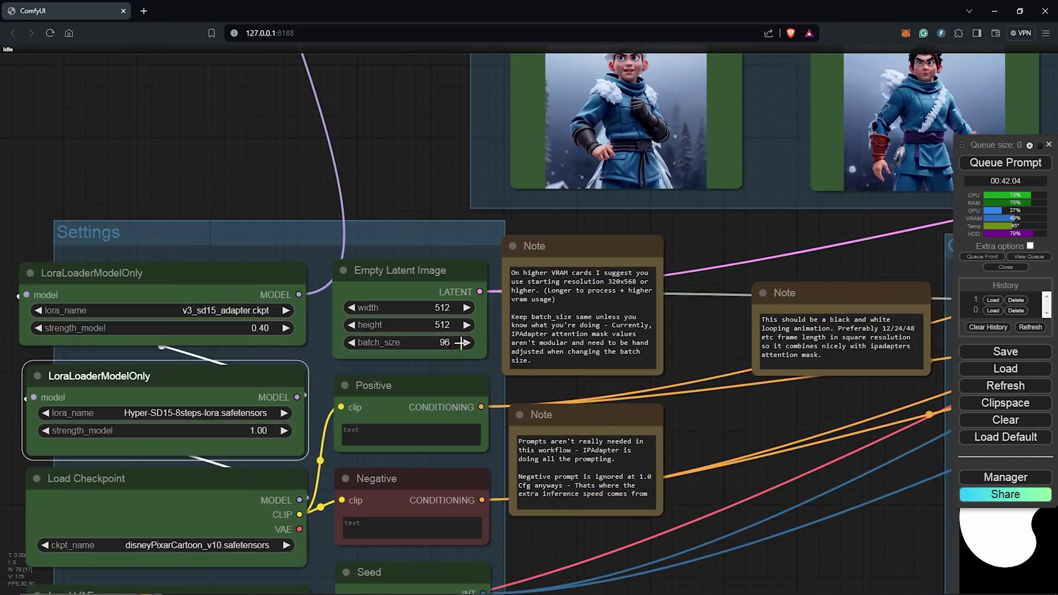
scroll(554, 319, up, 5)
click(446, 282)
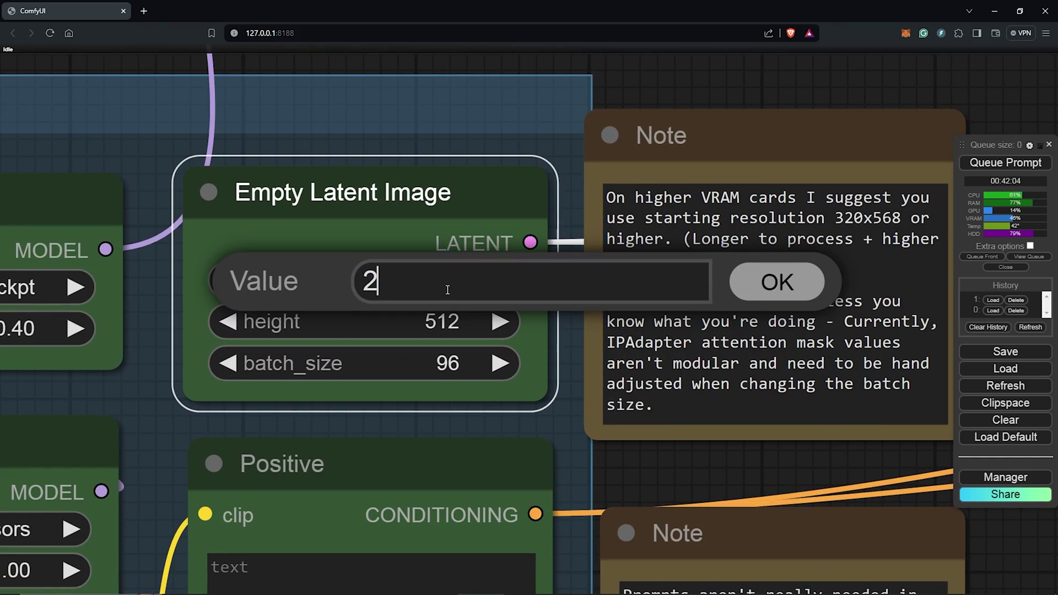
text(288)
key(Return)
- Adjust the Upscale Image height for 1080×1920 portrait output and frame the finished renders
scroll(713, 102, down, 5)
scroll(718, 104, up, 1)
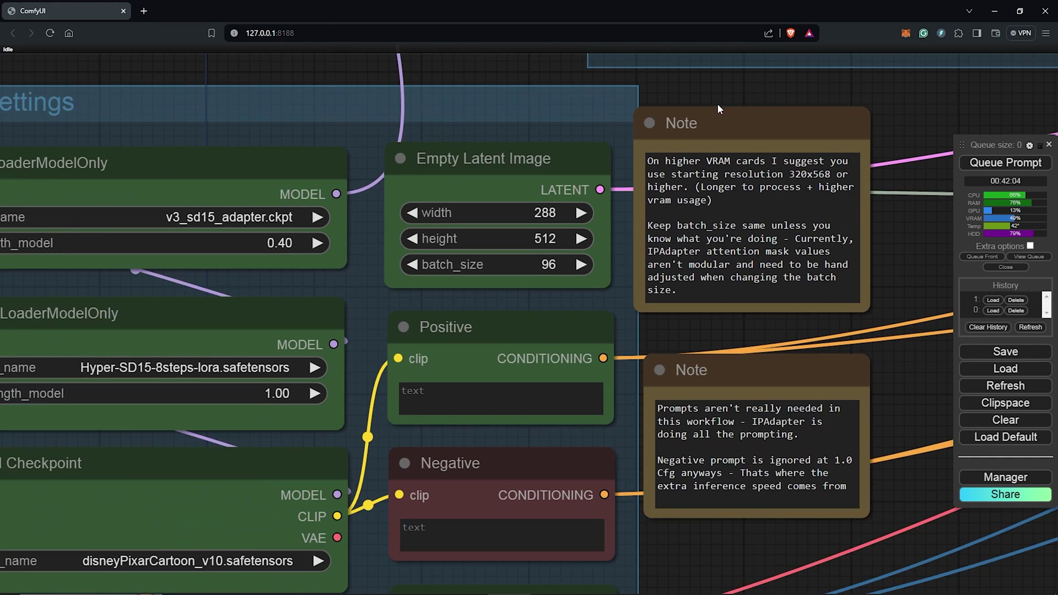
scroll(921, 237, down, 1)
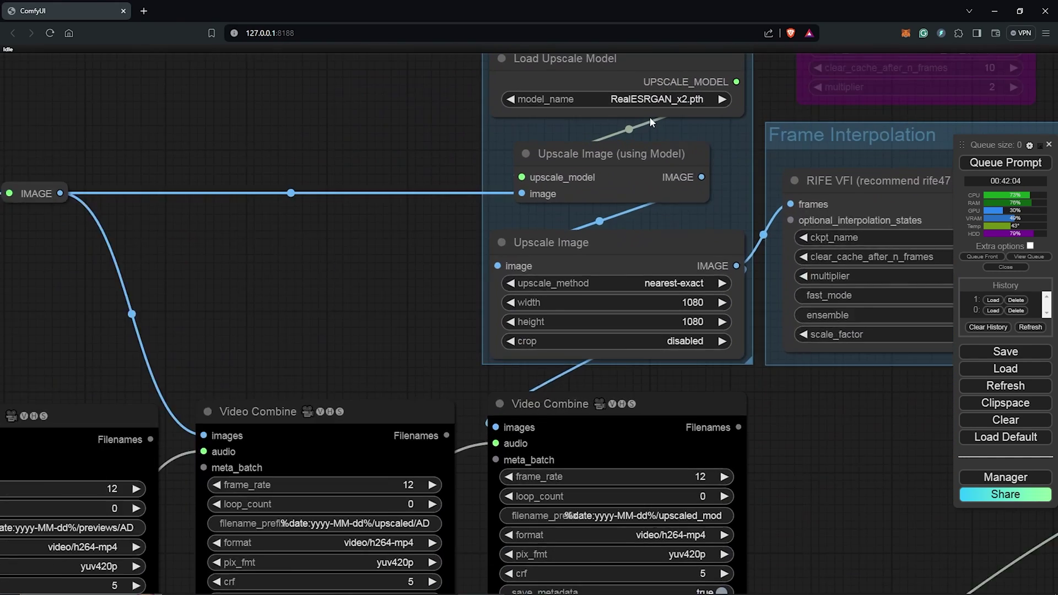
scroll(651, 409, up, 3)
click(650, 409)
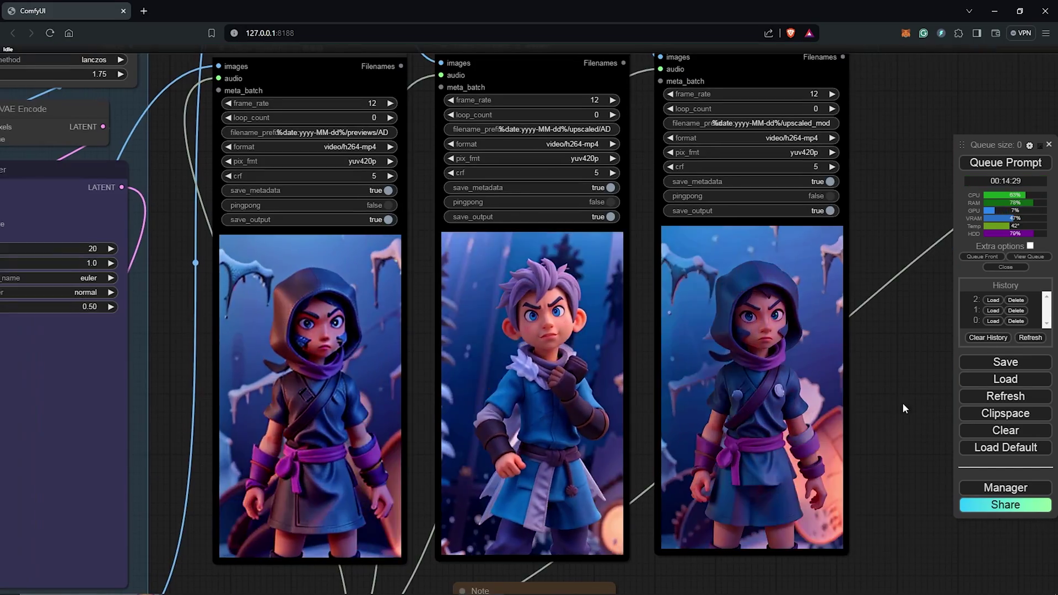
drag(902, 402, 966, 433)
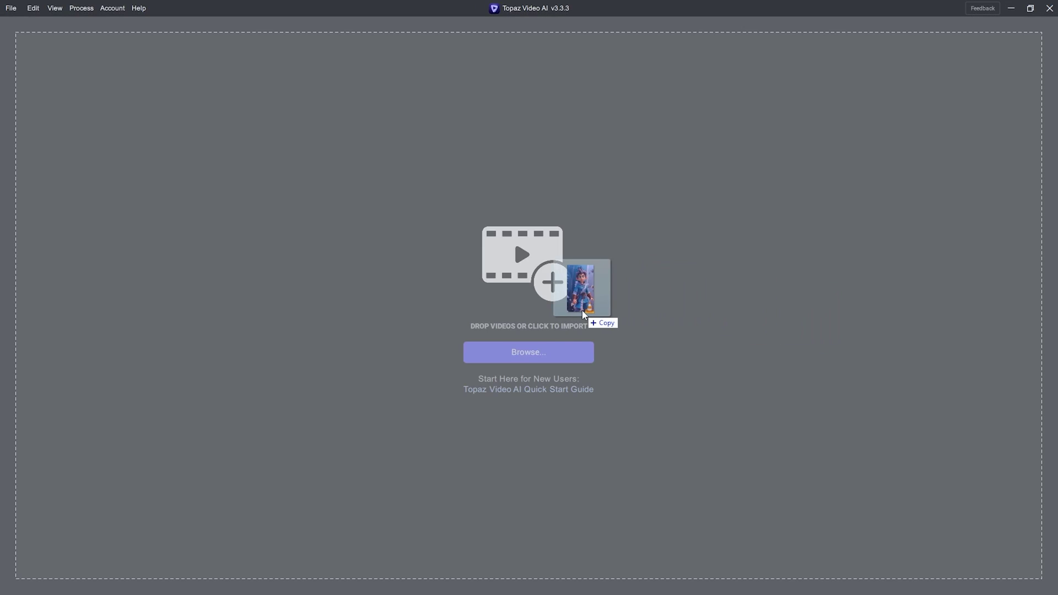
- Import the rendered morph video into Topaz and set the output to 60 FPS
drag(591, 316, 584, 315)
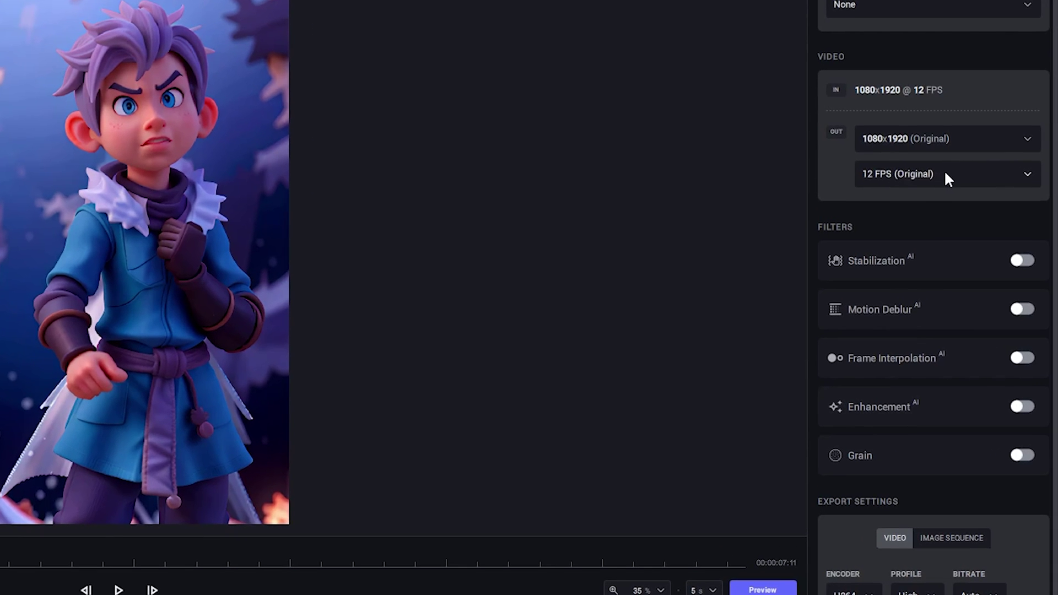
click(971, 168)
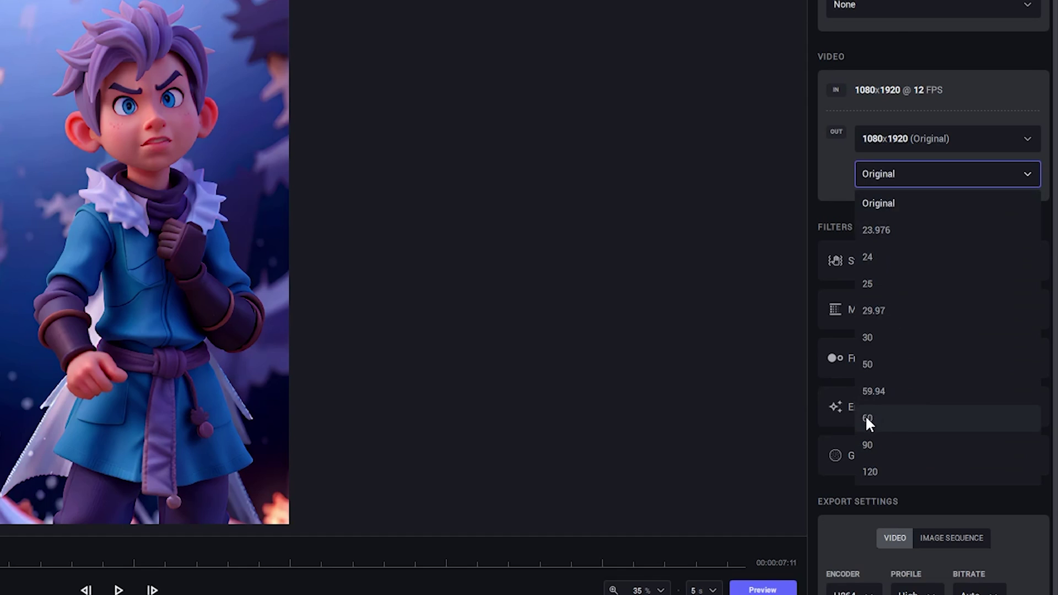
click(869, 418)
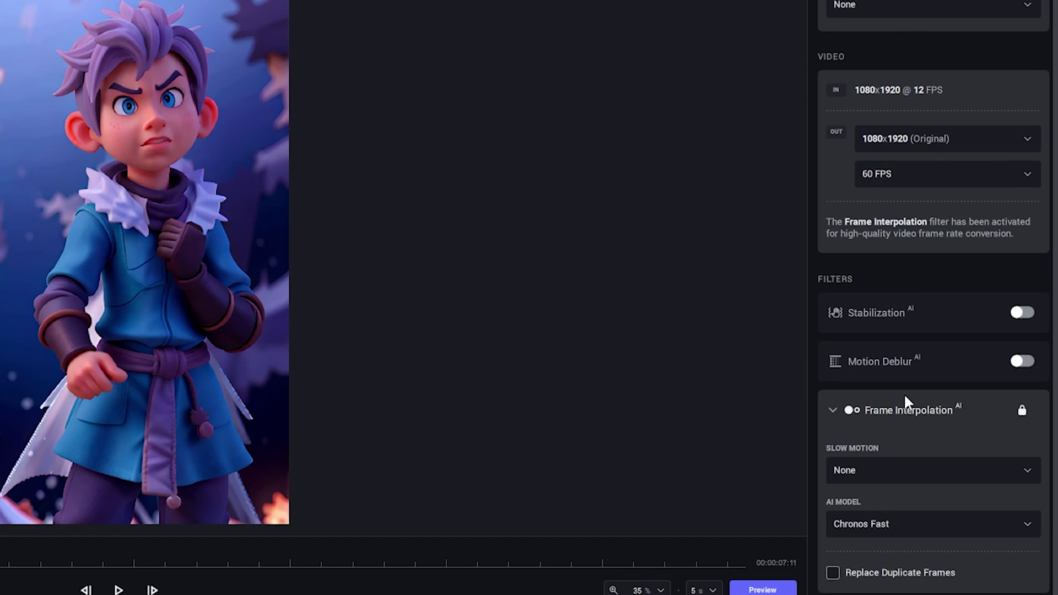
click(833, 411)
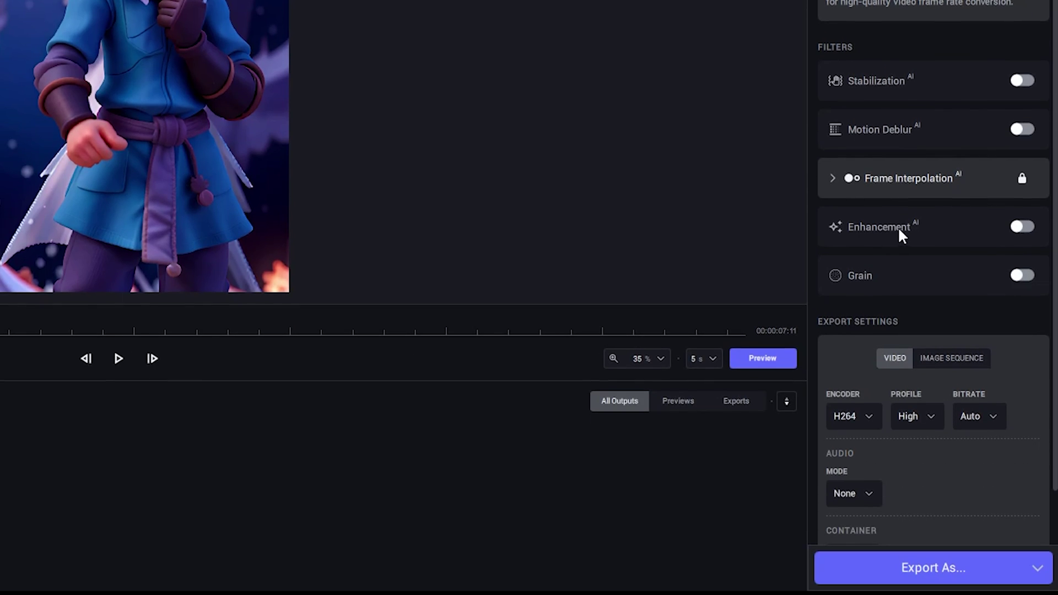
- Enable the Enhancement filter with Manual parameters and review its slider settings
click(1020, 227)
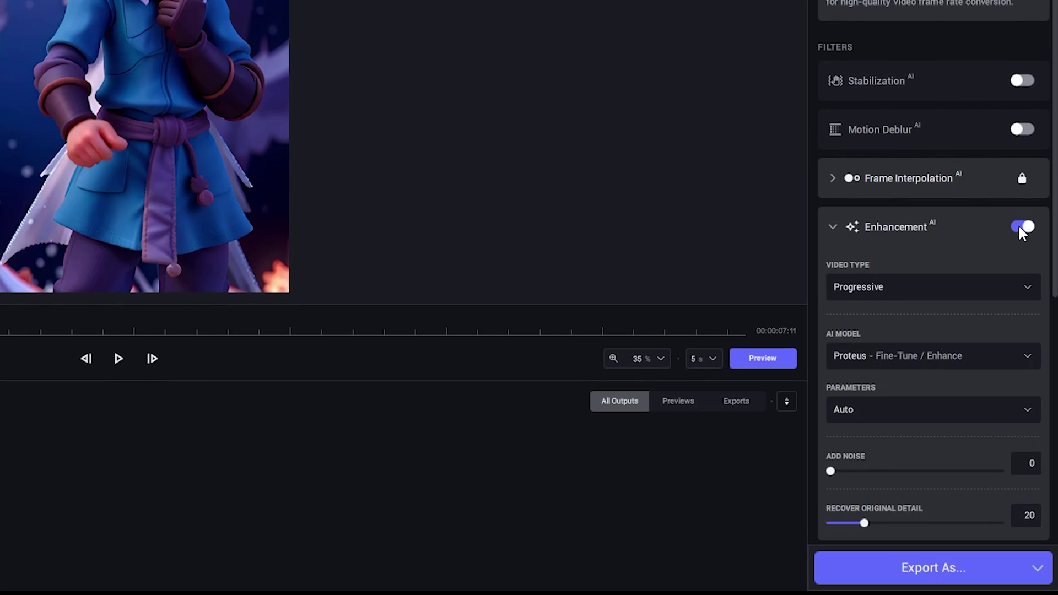
click(841, 409)
click(860, 491)
scroll(862, 485, down, 9)
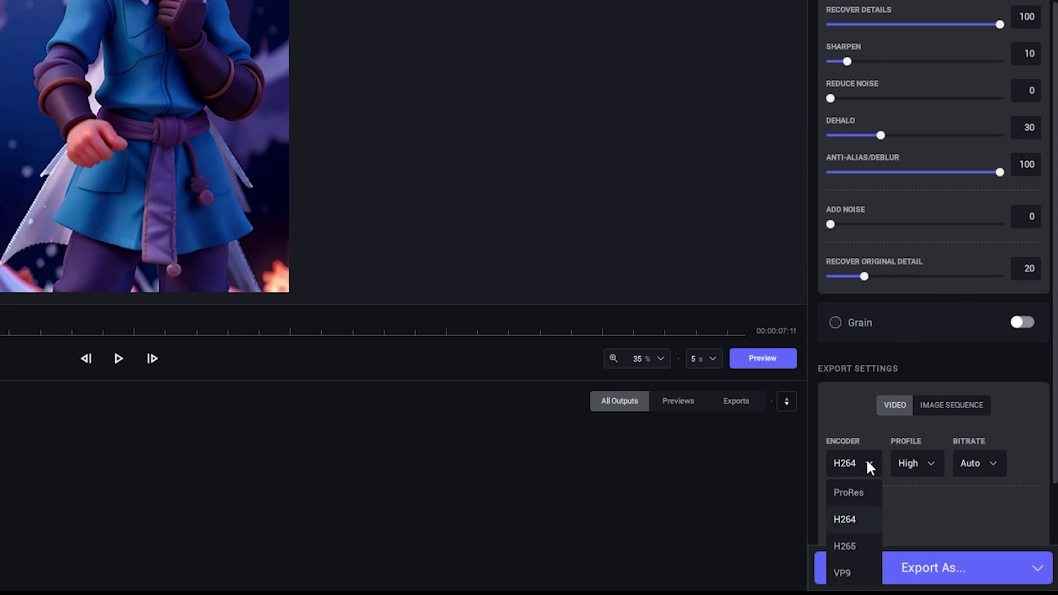
scroll(857, 521, down, 2)
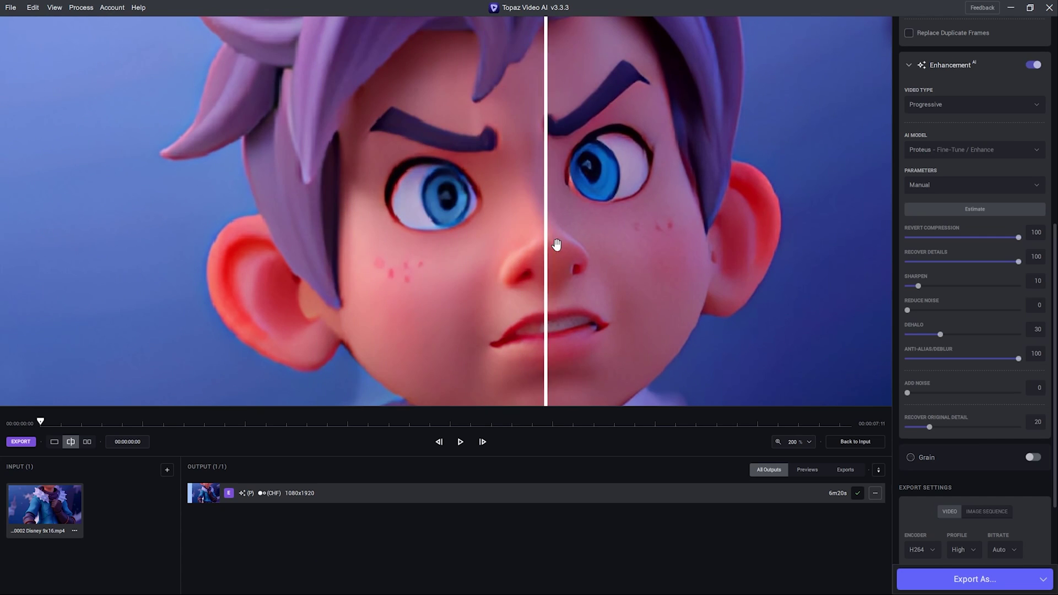
scroll(545, 244, up, 2)
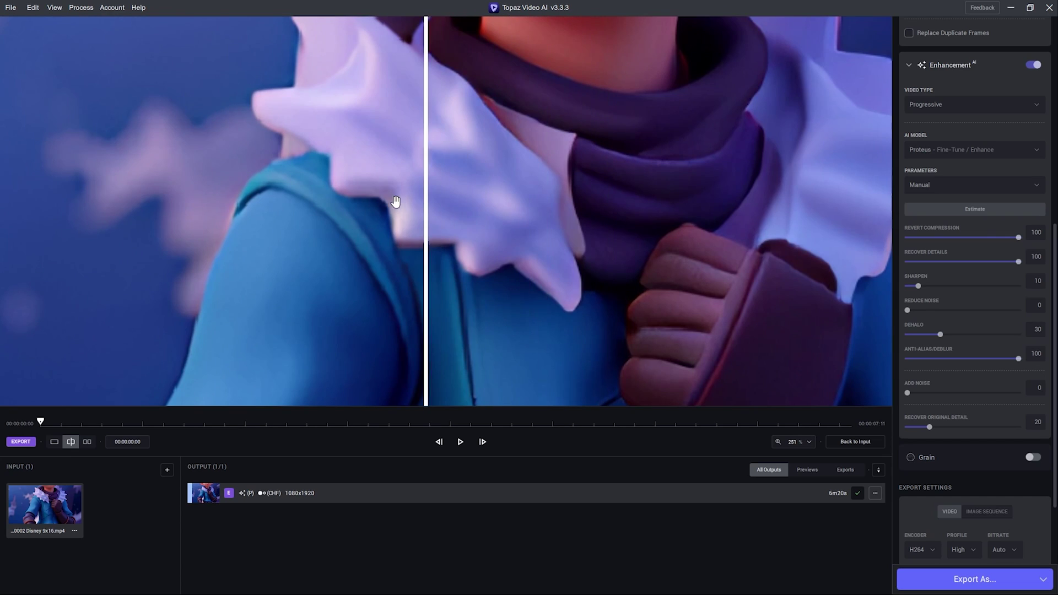
scroll(314, 301, up, 5)
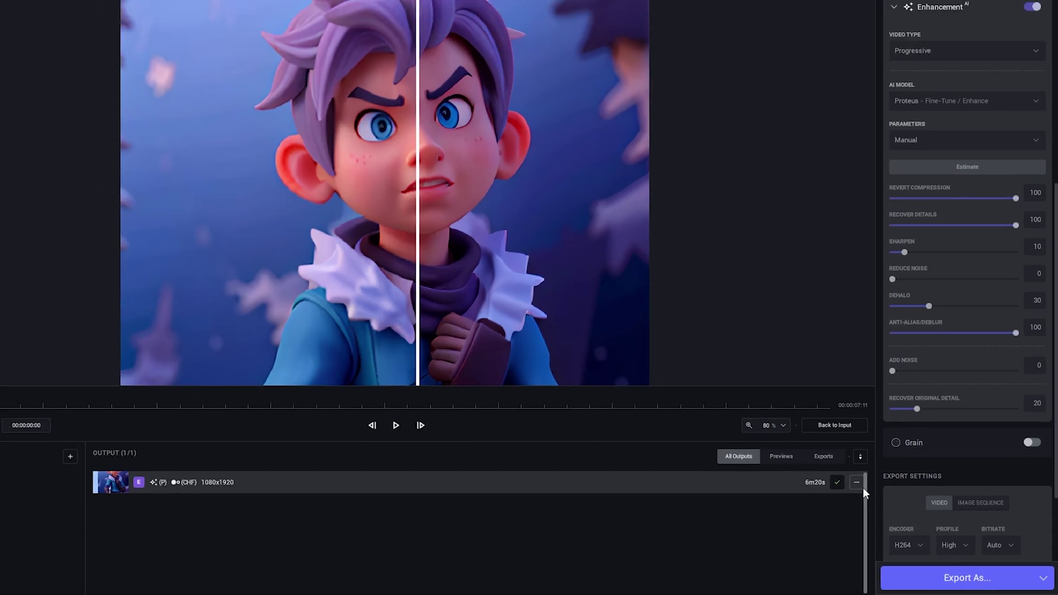
- Play the output '46.Morph 60fps 916.mp4' fullscreen in the external VLC player
click(875, 493)
click(896, 485)
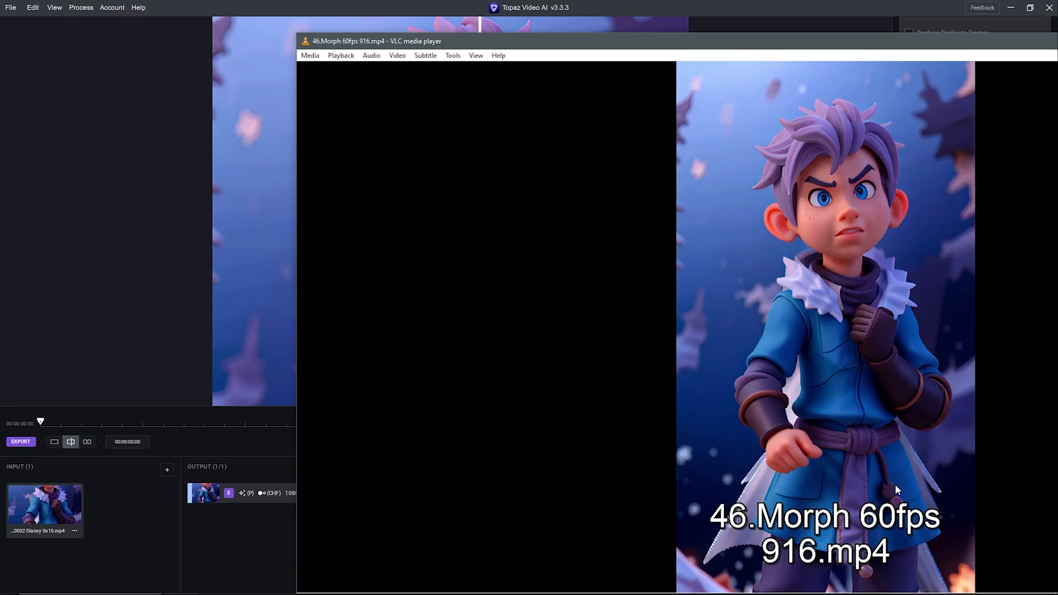
double_click(852, 373)
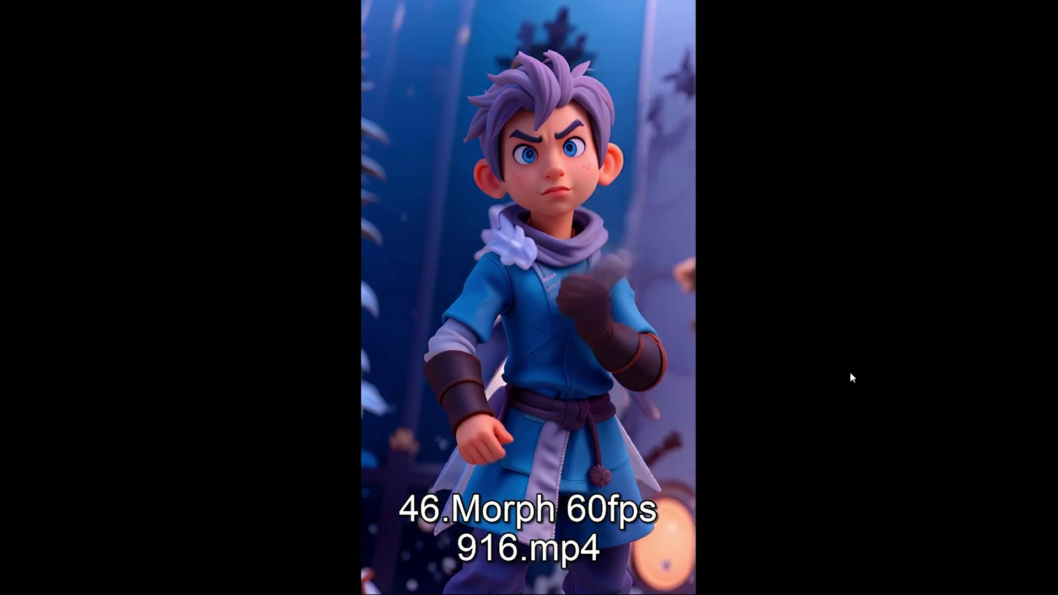